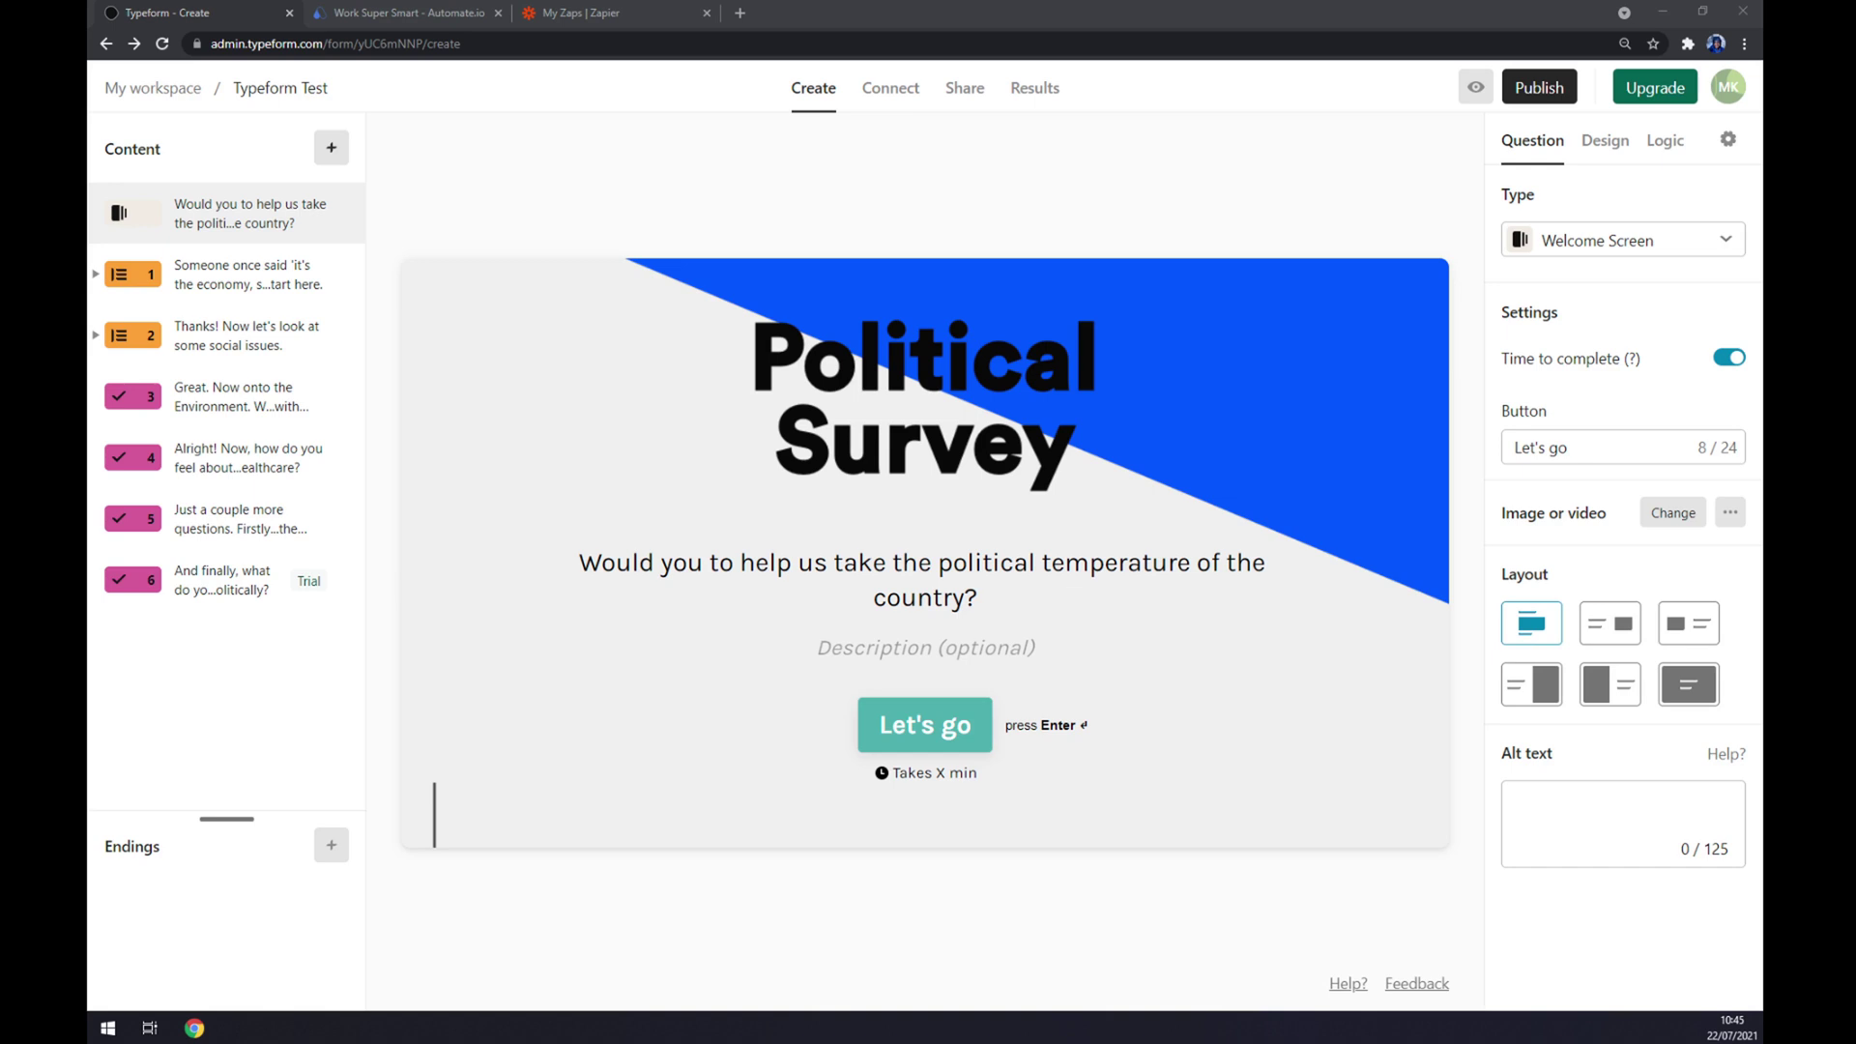
# Step: Filter the Typeform form's Connect integrations by 'mailchi', then switch to the Automate.io browser tab
pyautogui.click(723, 82)
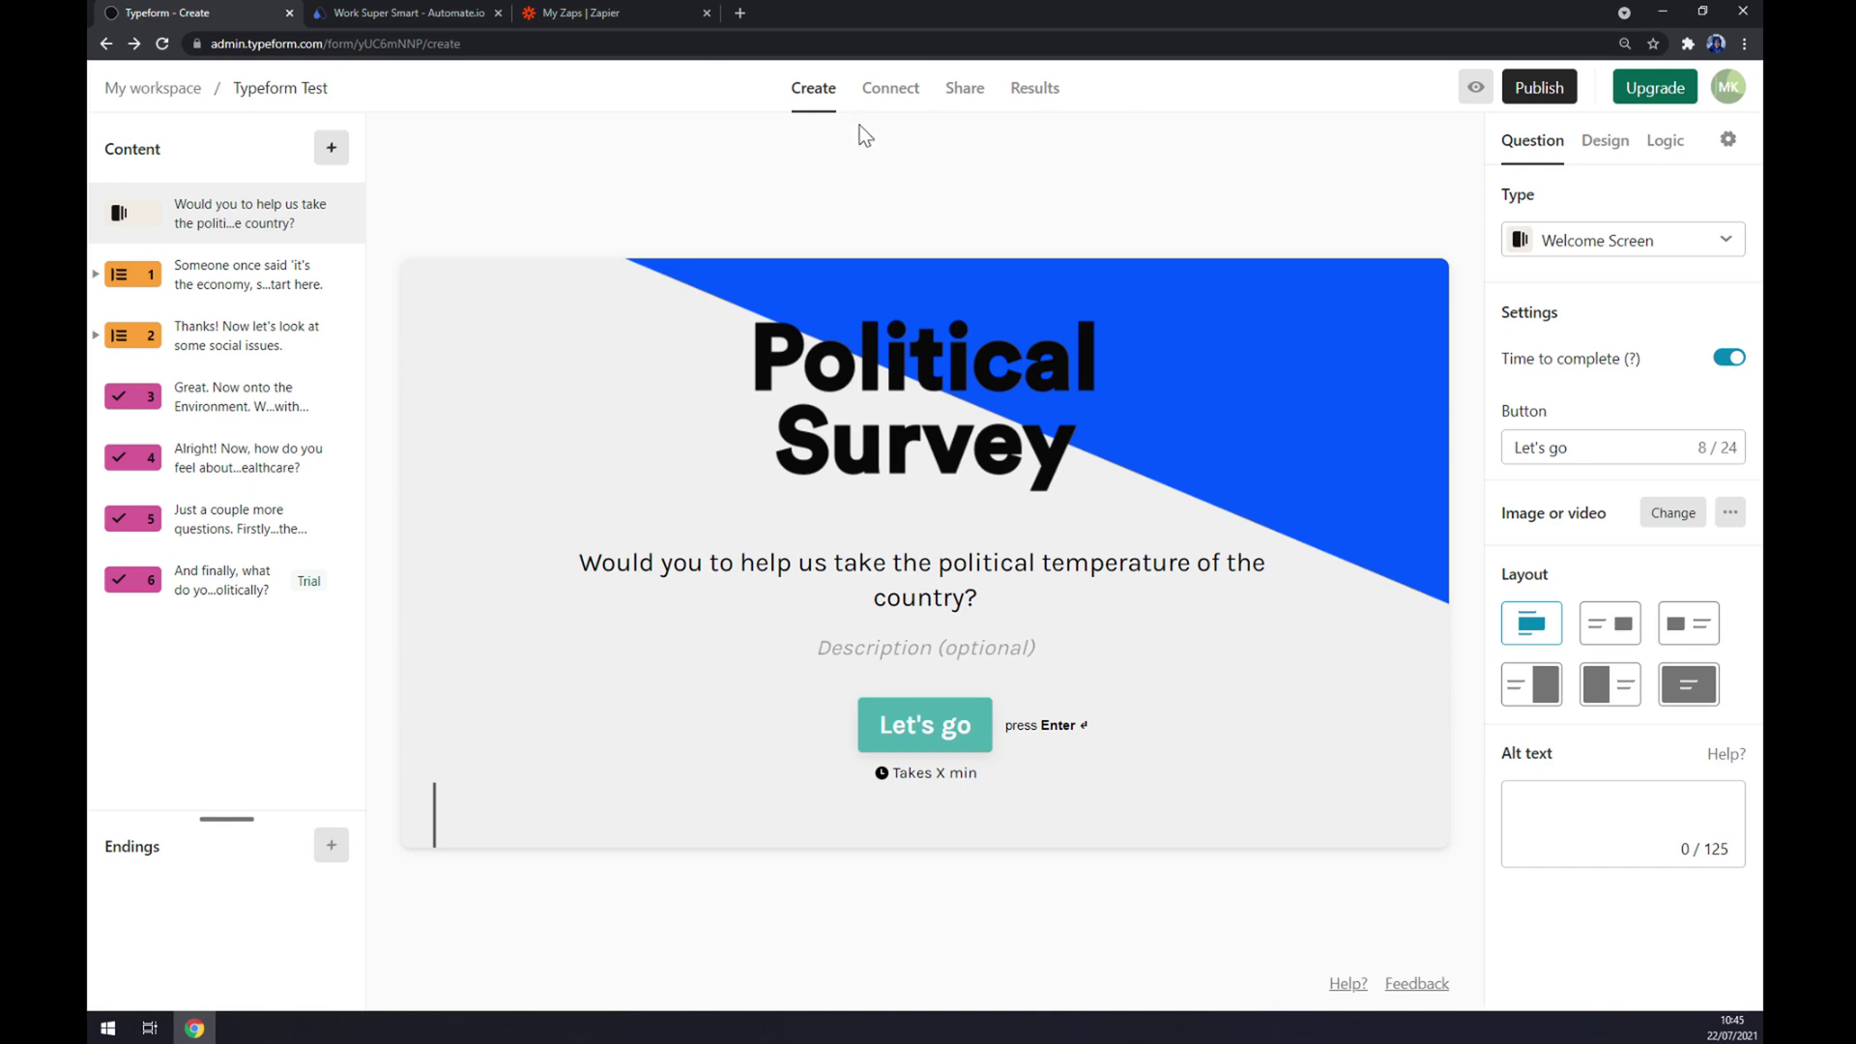
pyautogui.click(893, 86)
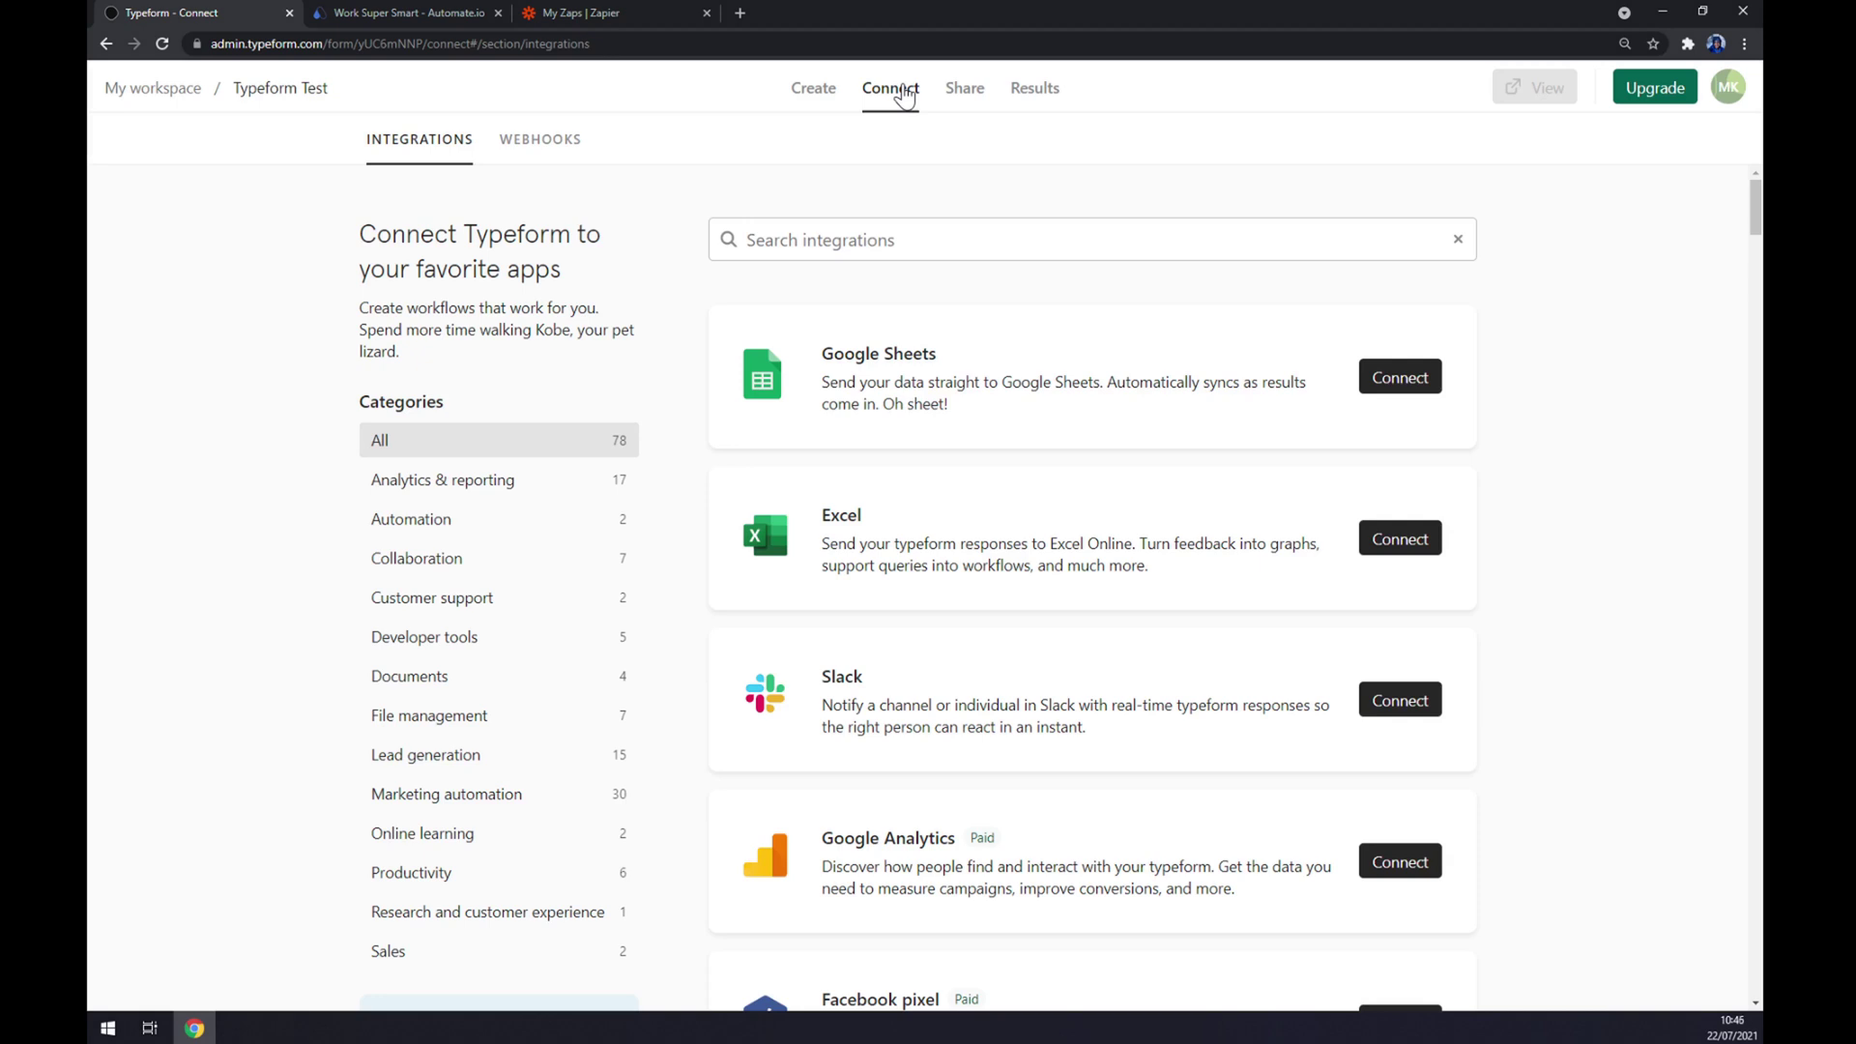
pyautogui.click(936, 230)
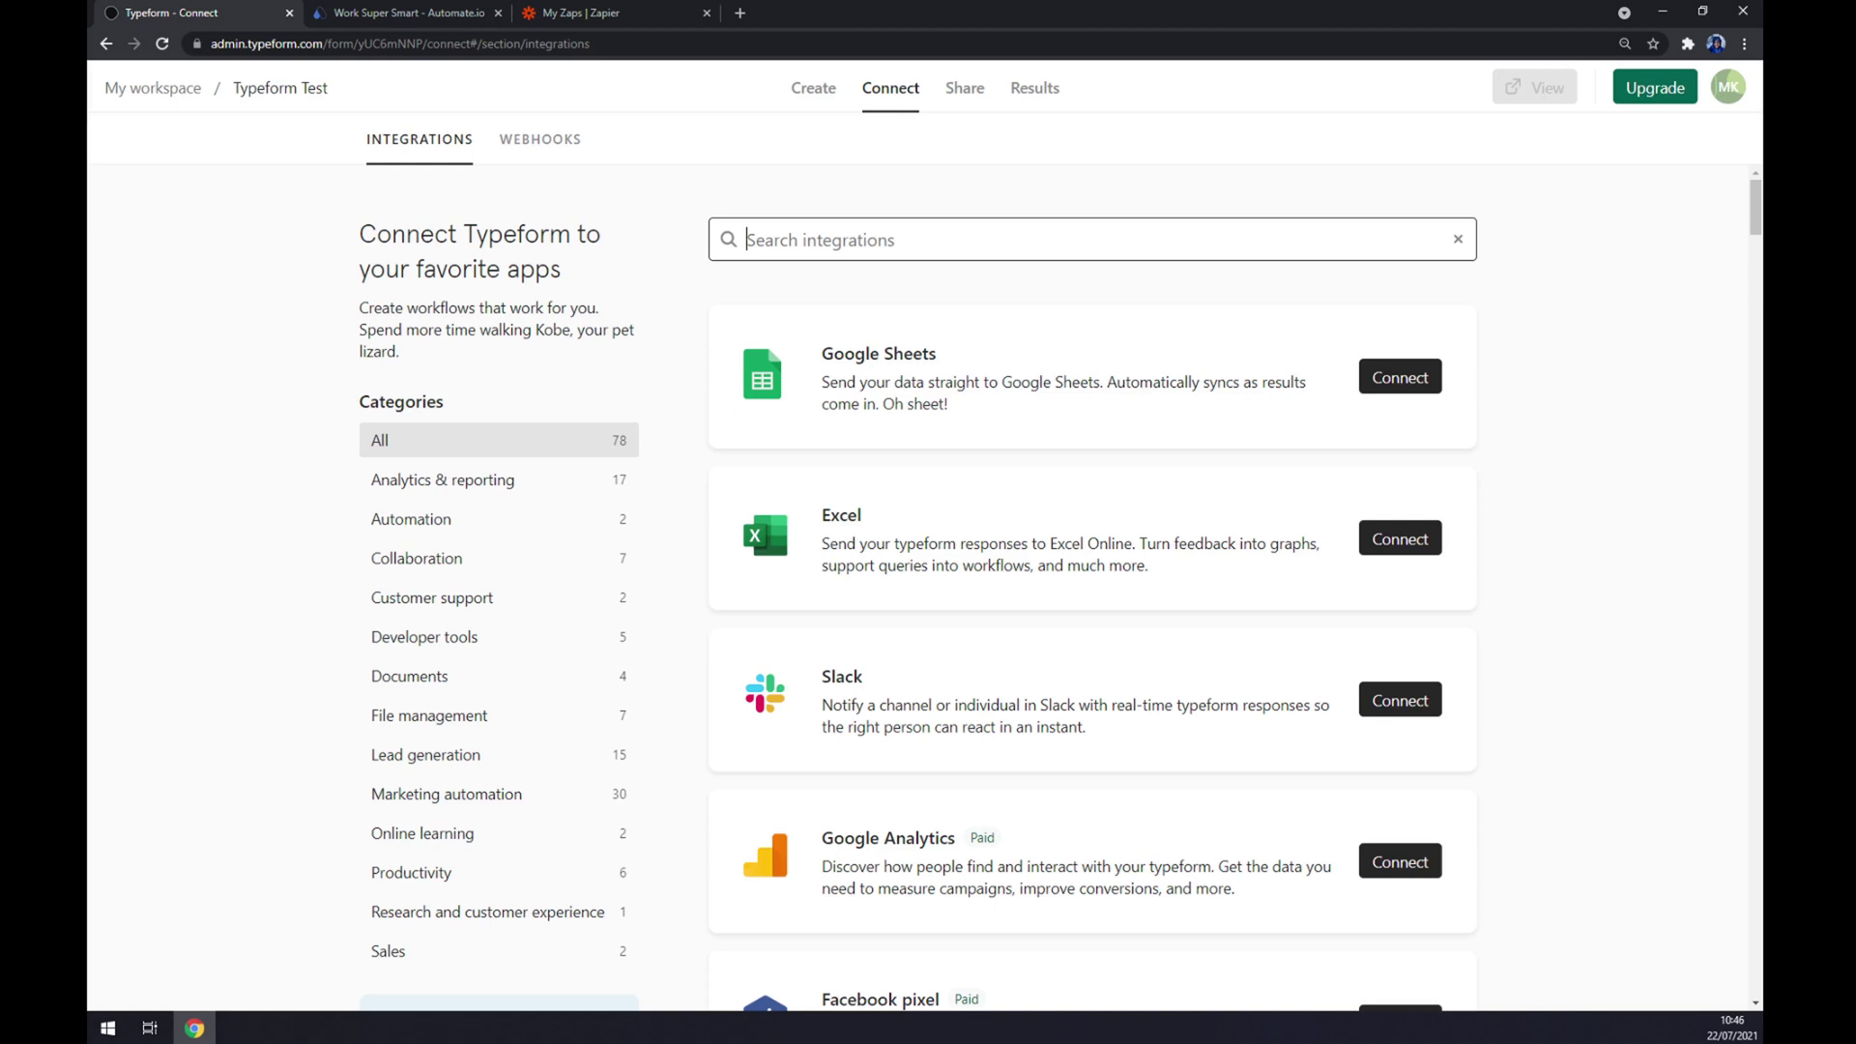
pyautogui.write('mailchi')
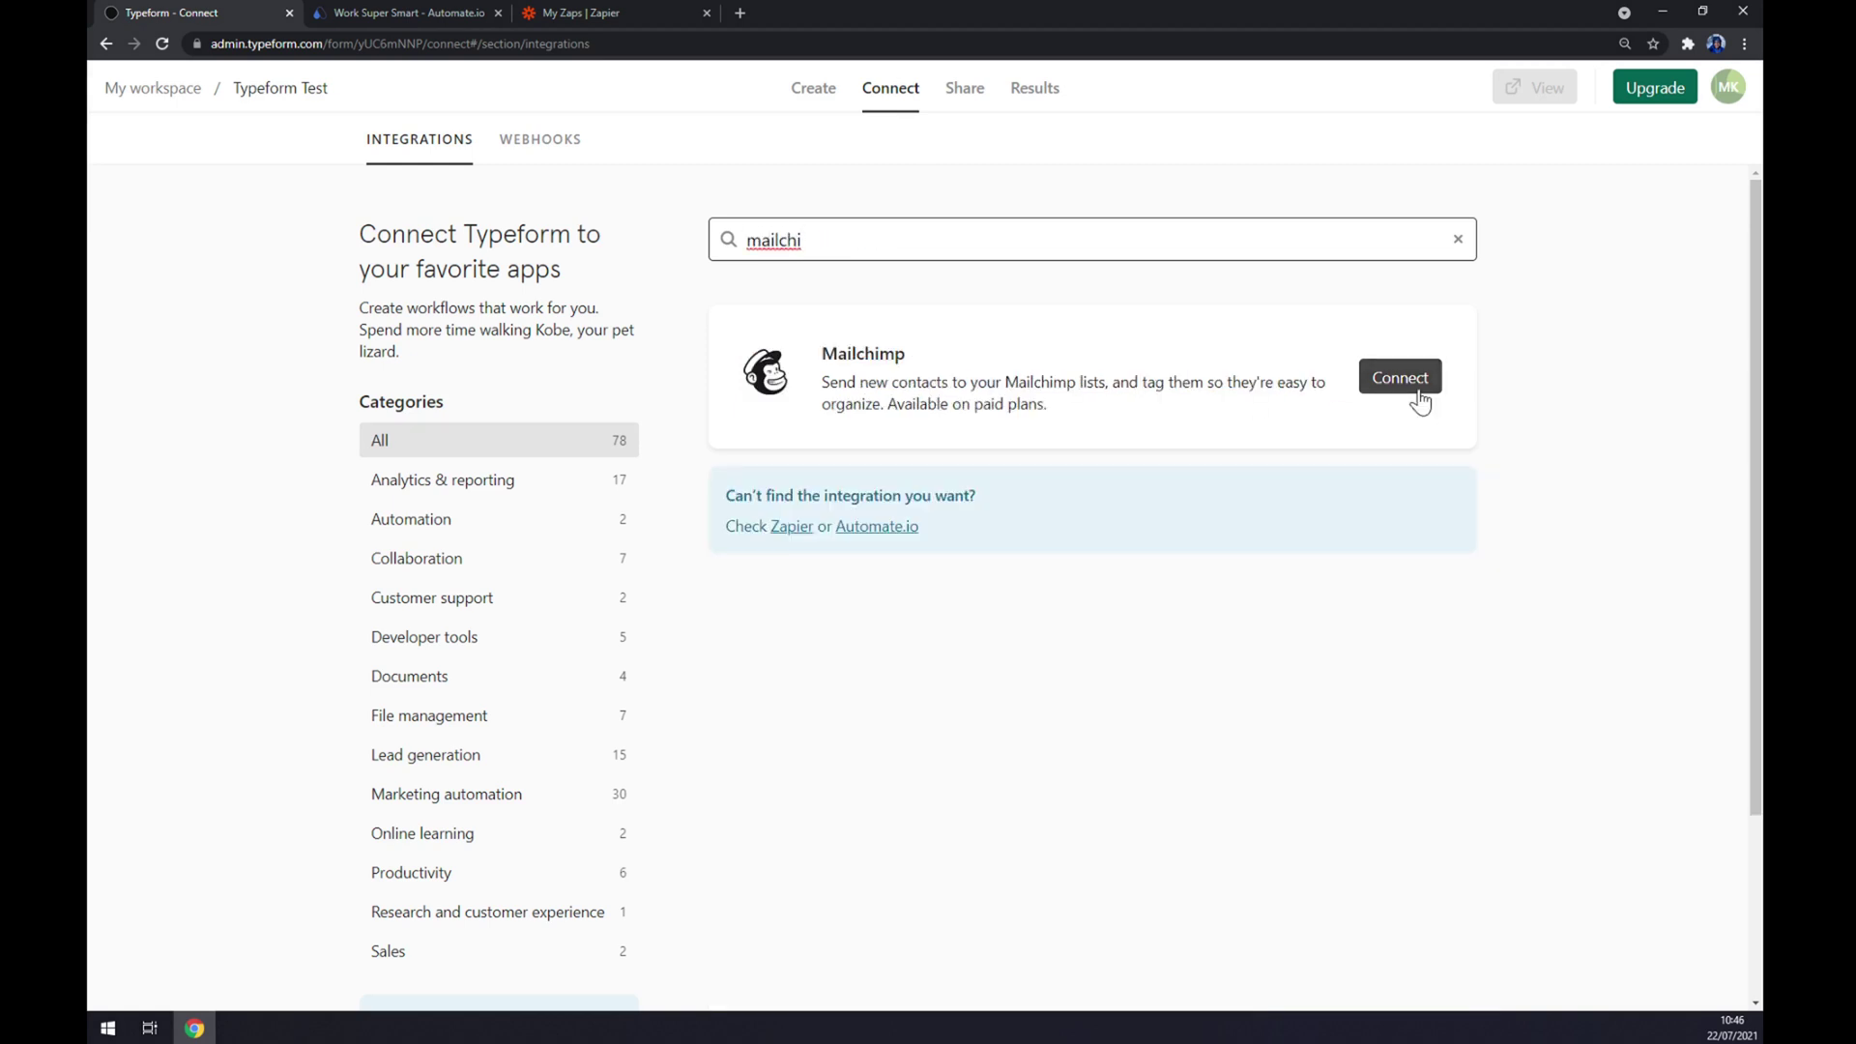
pyautogui.click(792, 286)
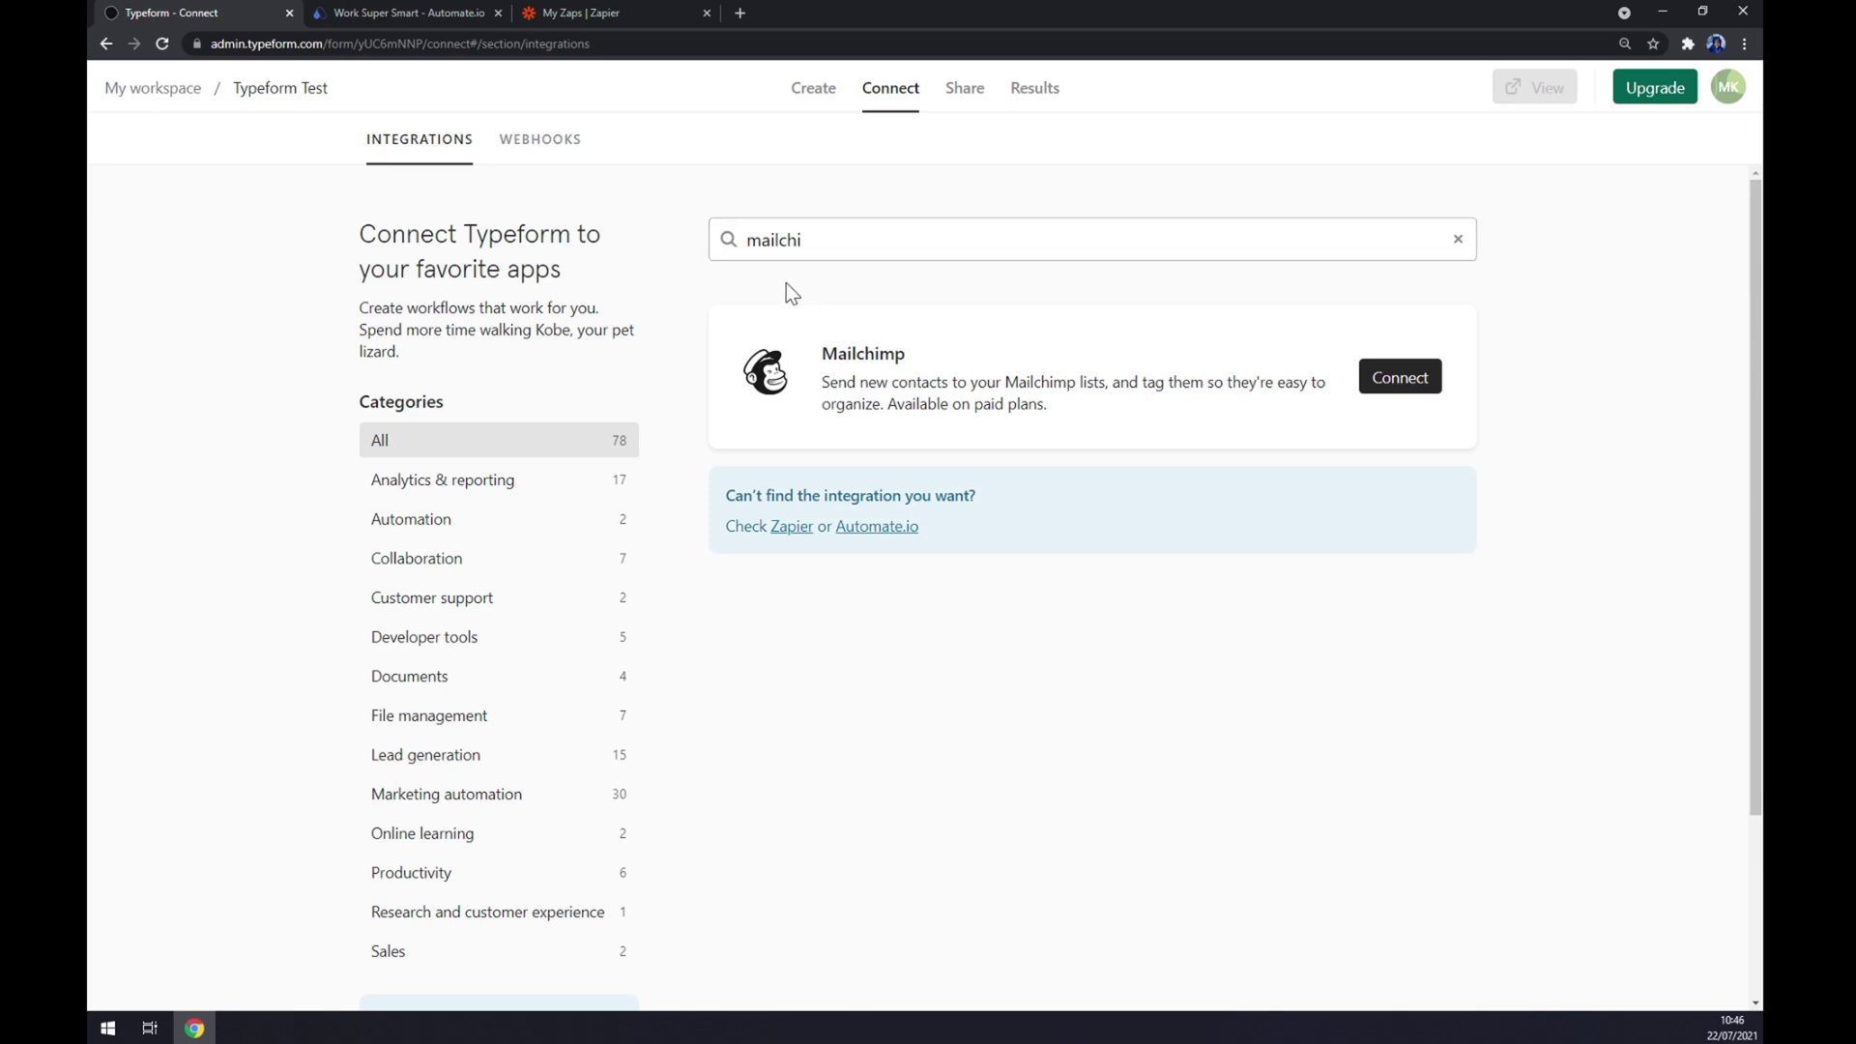
pyautogui.click(406, 14)
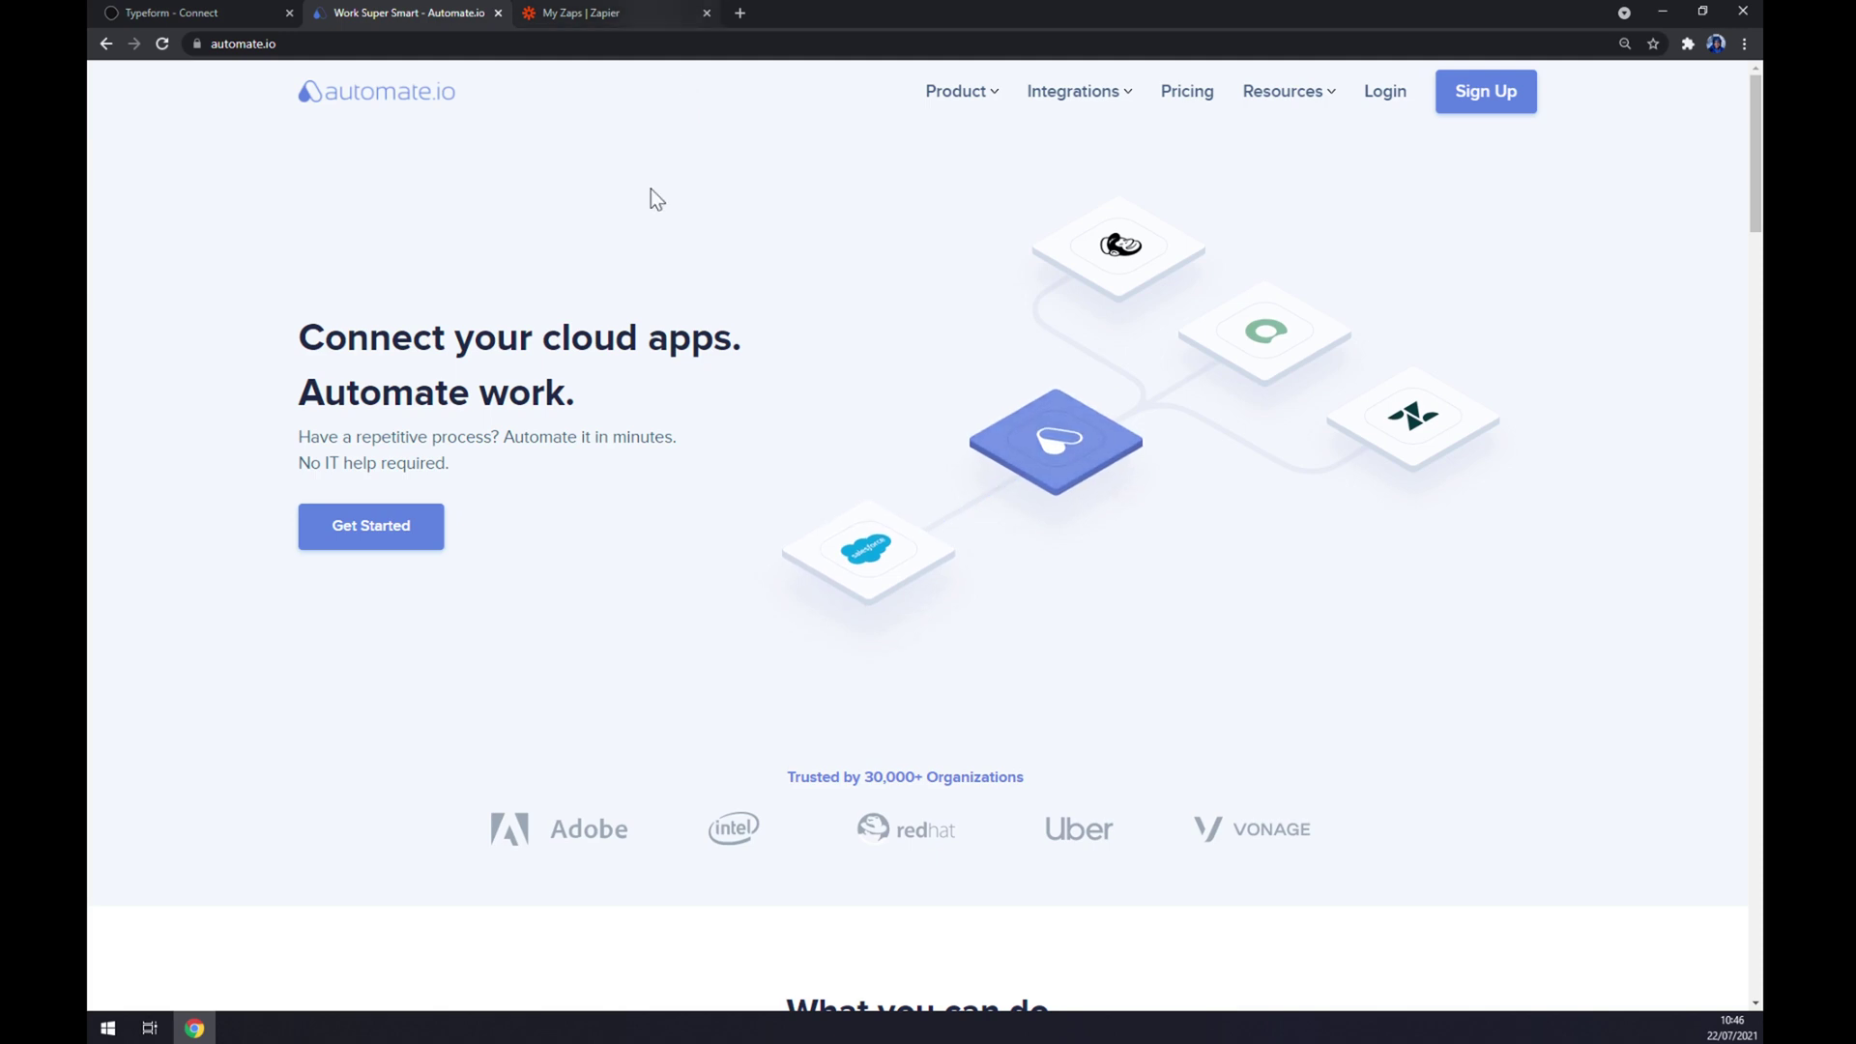
# Step: Open the full Automate.io App Integrations list through Integrations > See All Categories
pyautogui.moveTo(1052, 114)
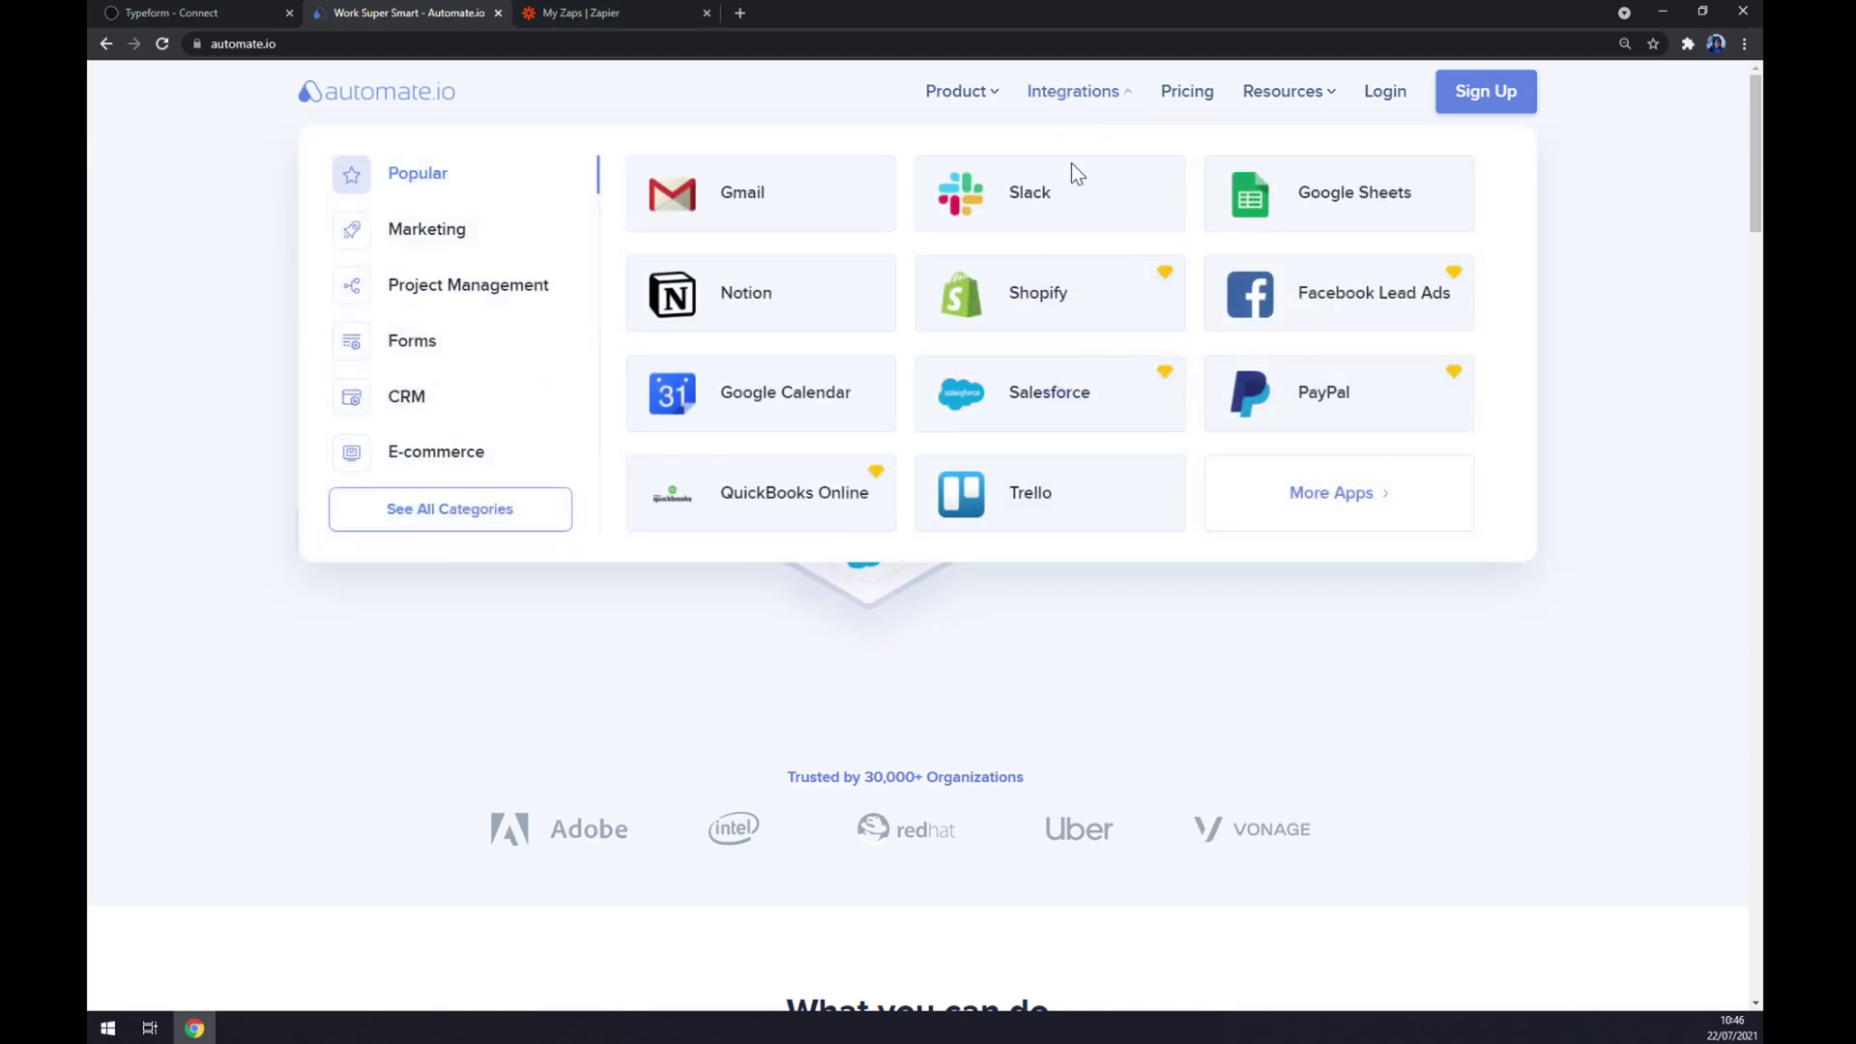
pyautogui.click(447, 525)
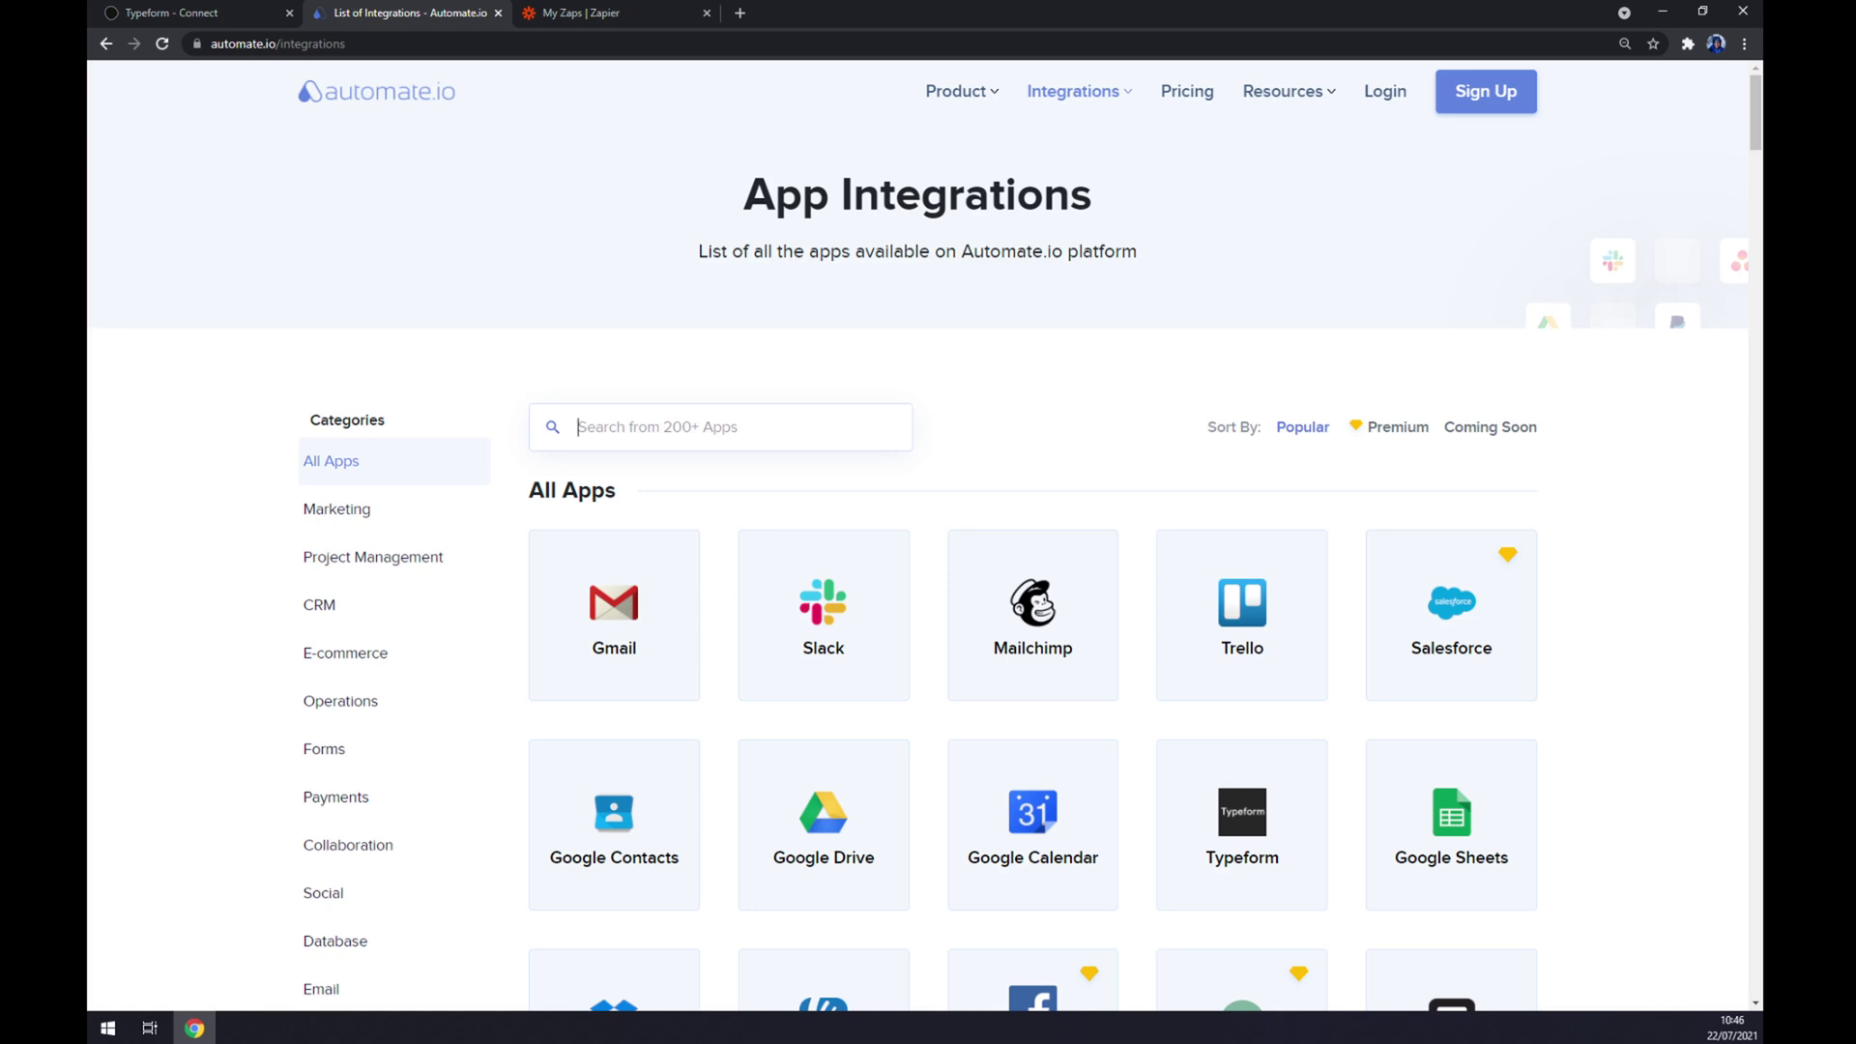
# Step: Search Automate.io apps for 'type' and open the Typeform integrations page
pyautogui.click(578, 426)
pyautogui.write('type')
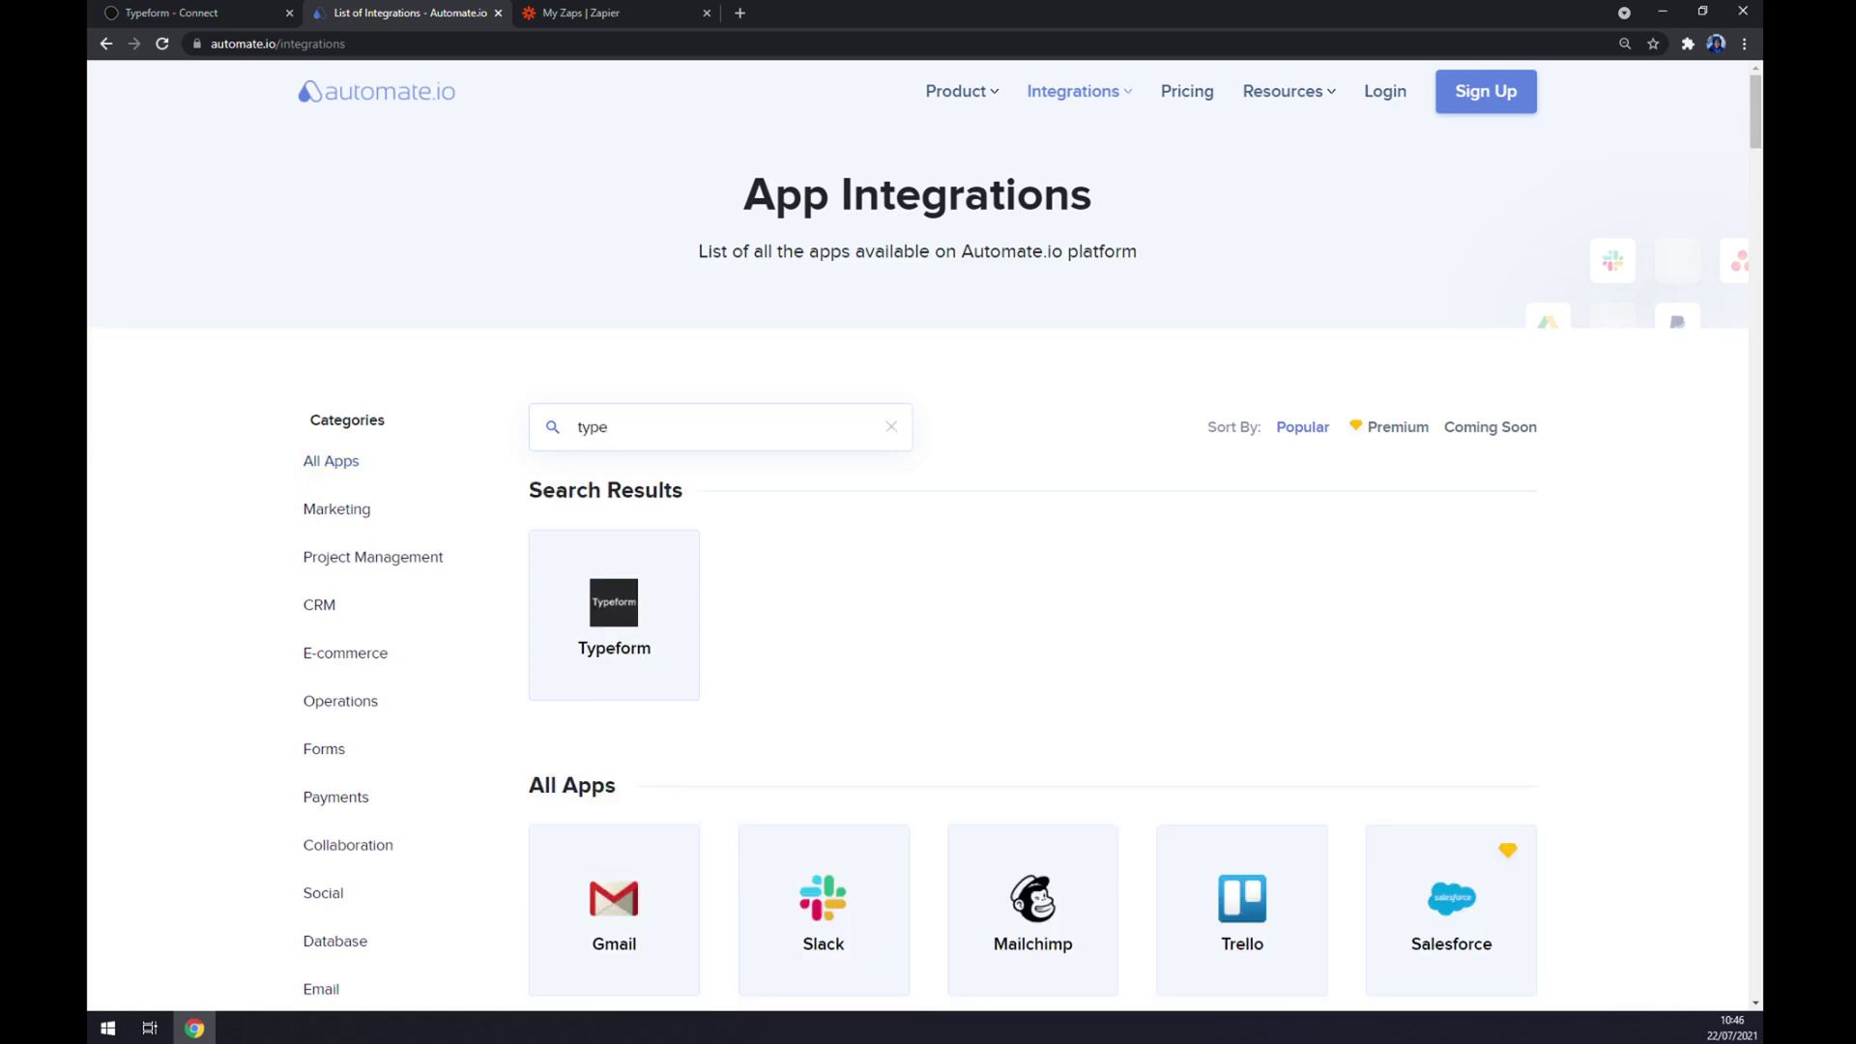
pyautogui.click(640, 623)
pyautogui.scroll(-1, 737, 527)
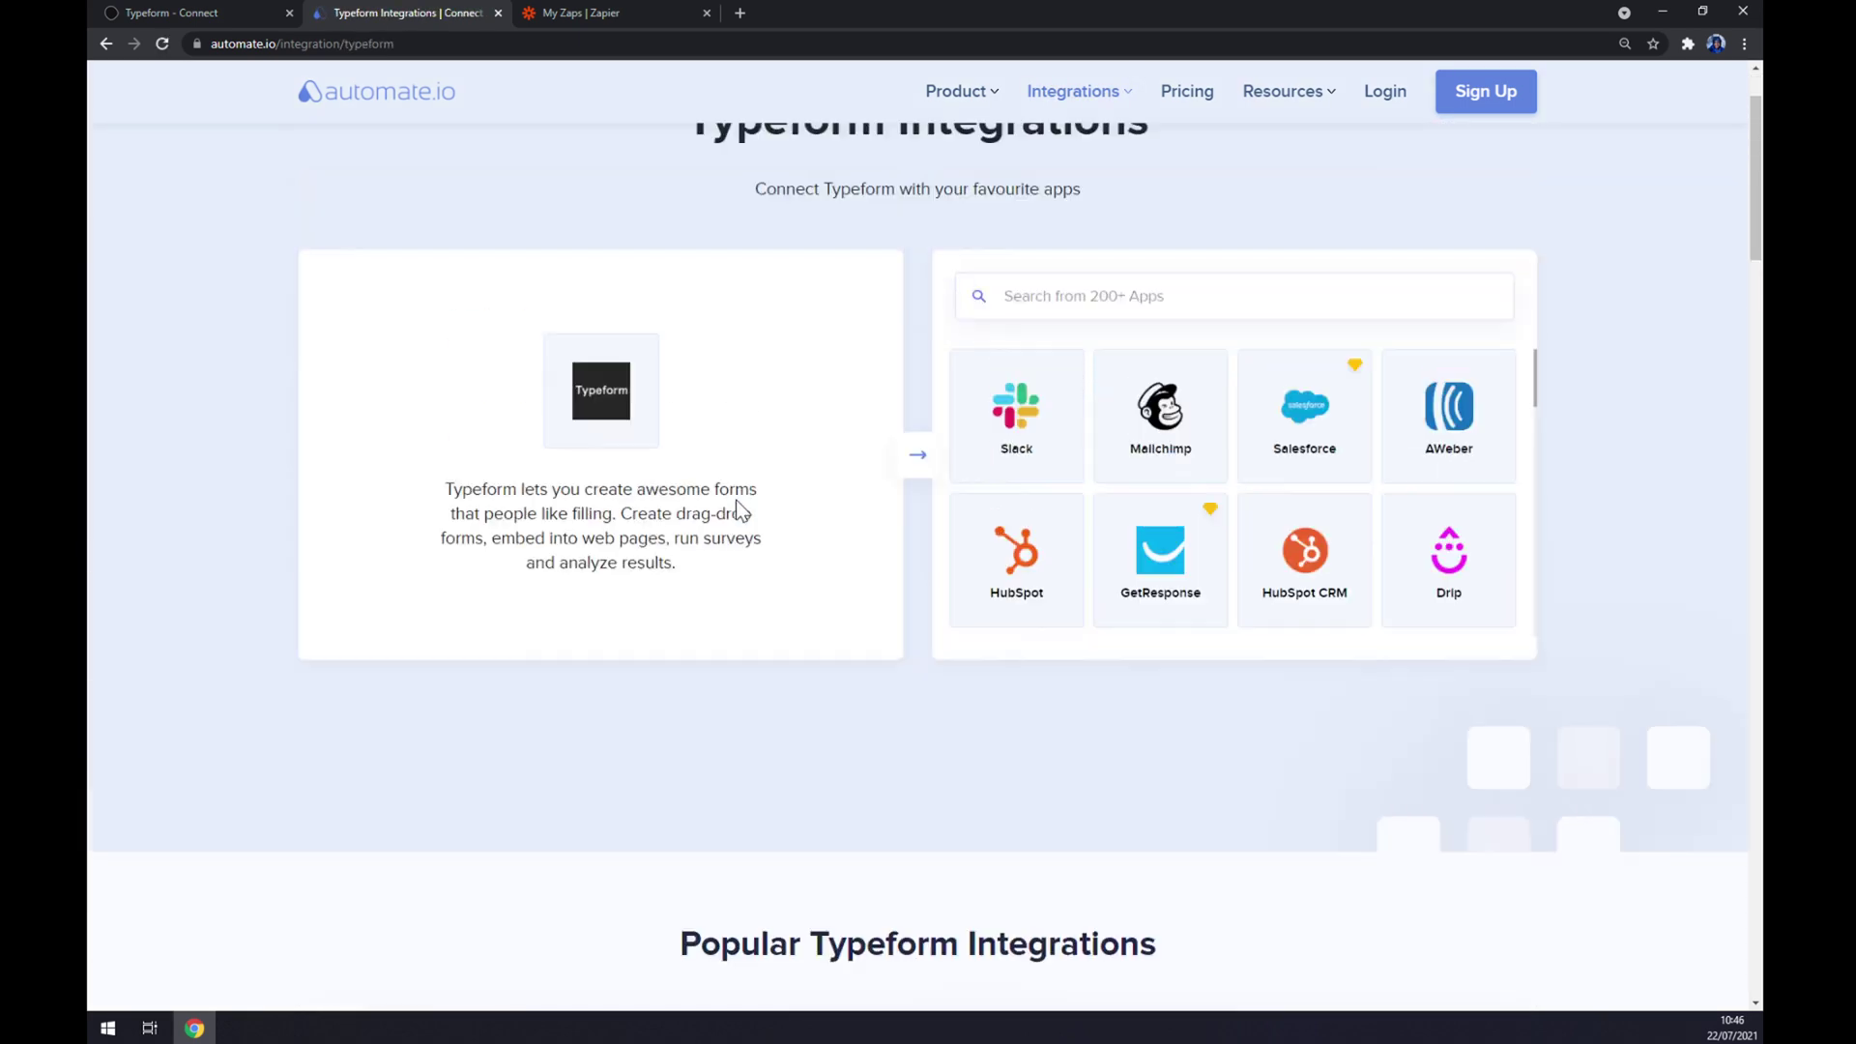
pyautogui.scroll(1, 737, 502)
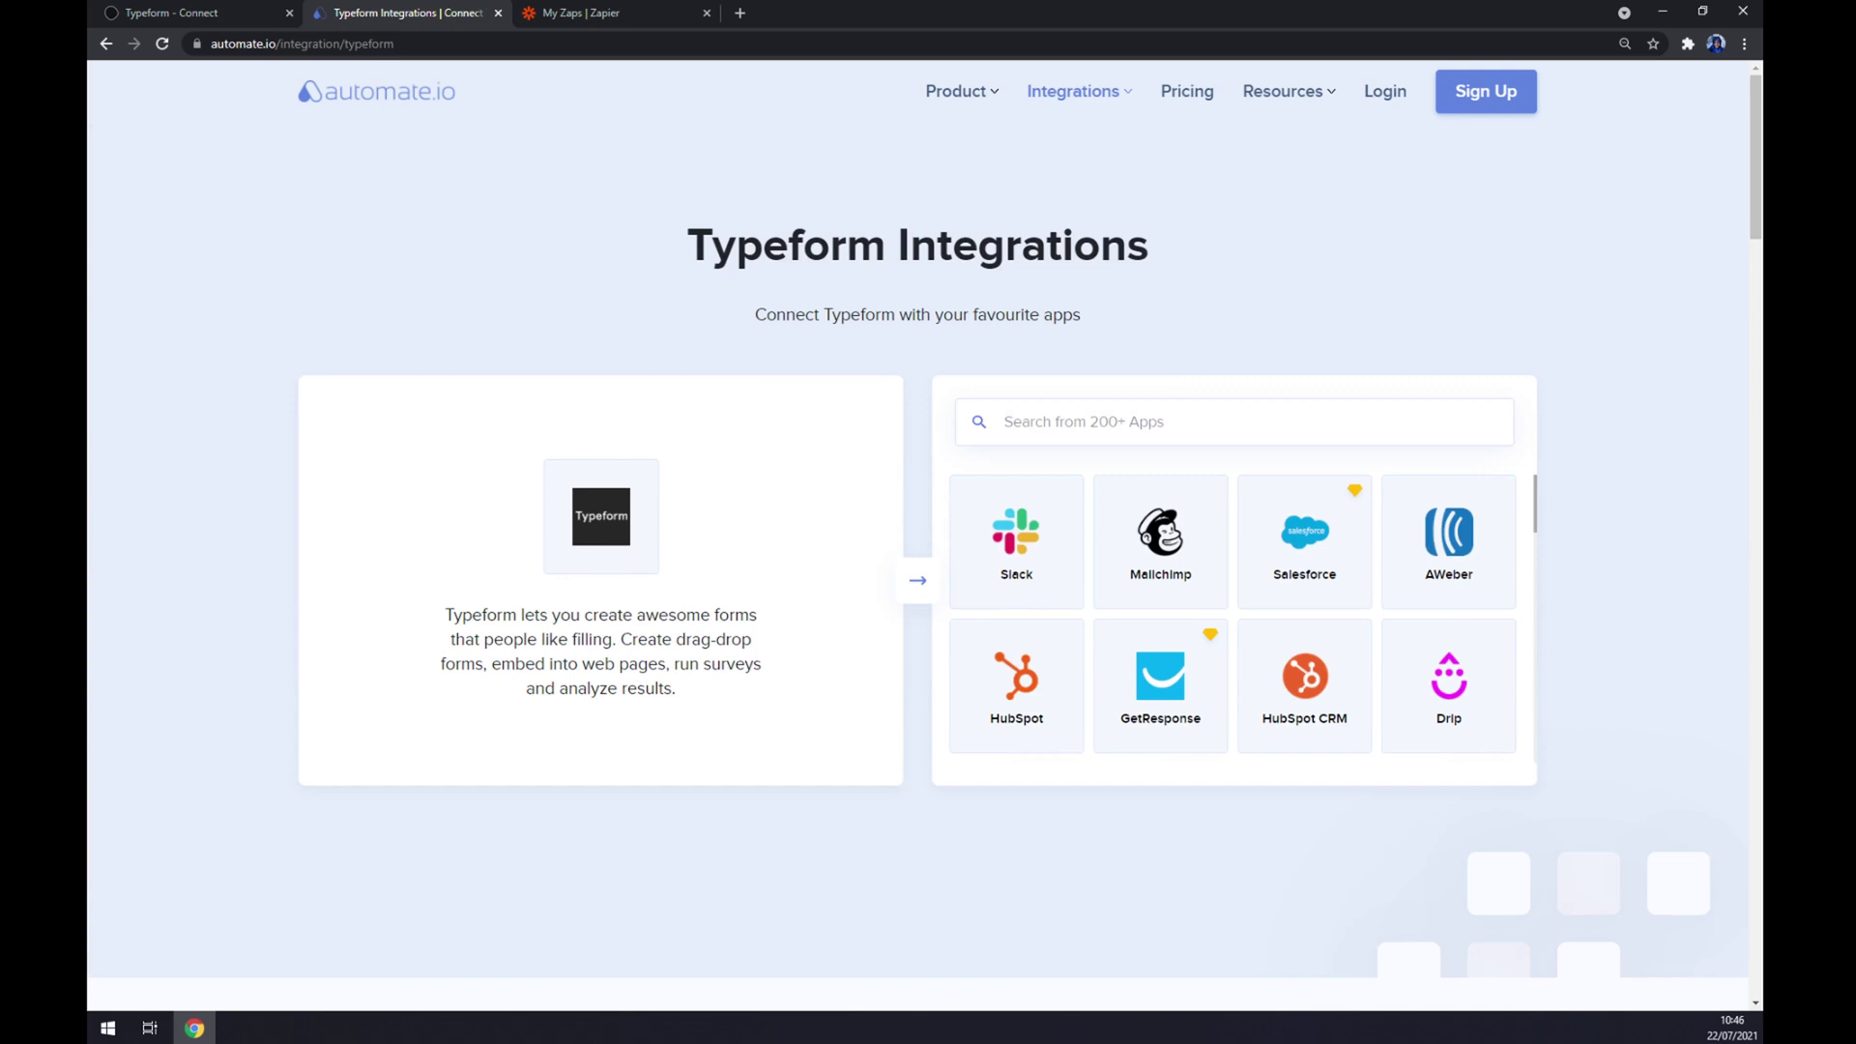
# Step: Pair Typeform with Mailchimp and scroll the Mailchimp and Typeform page to Create your own Integration
pyautogui.write('mi')
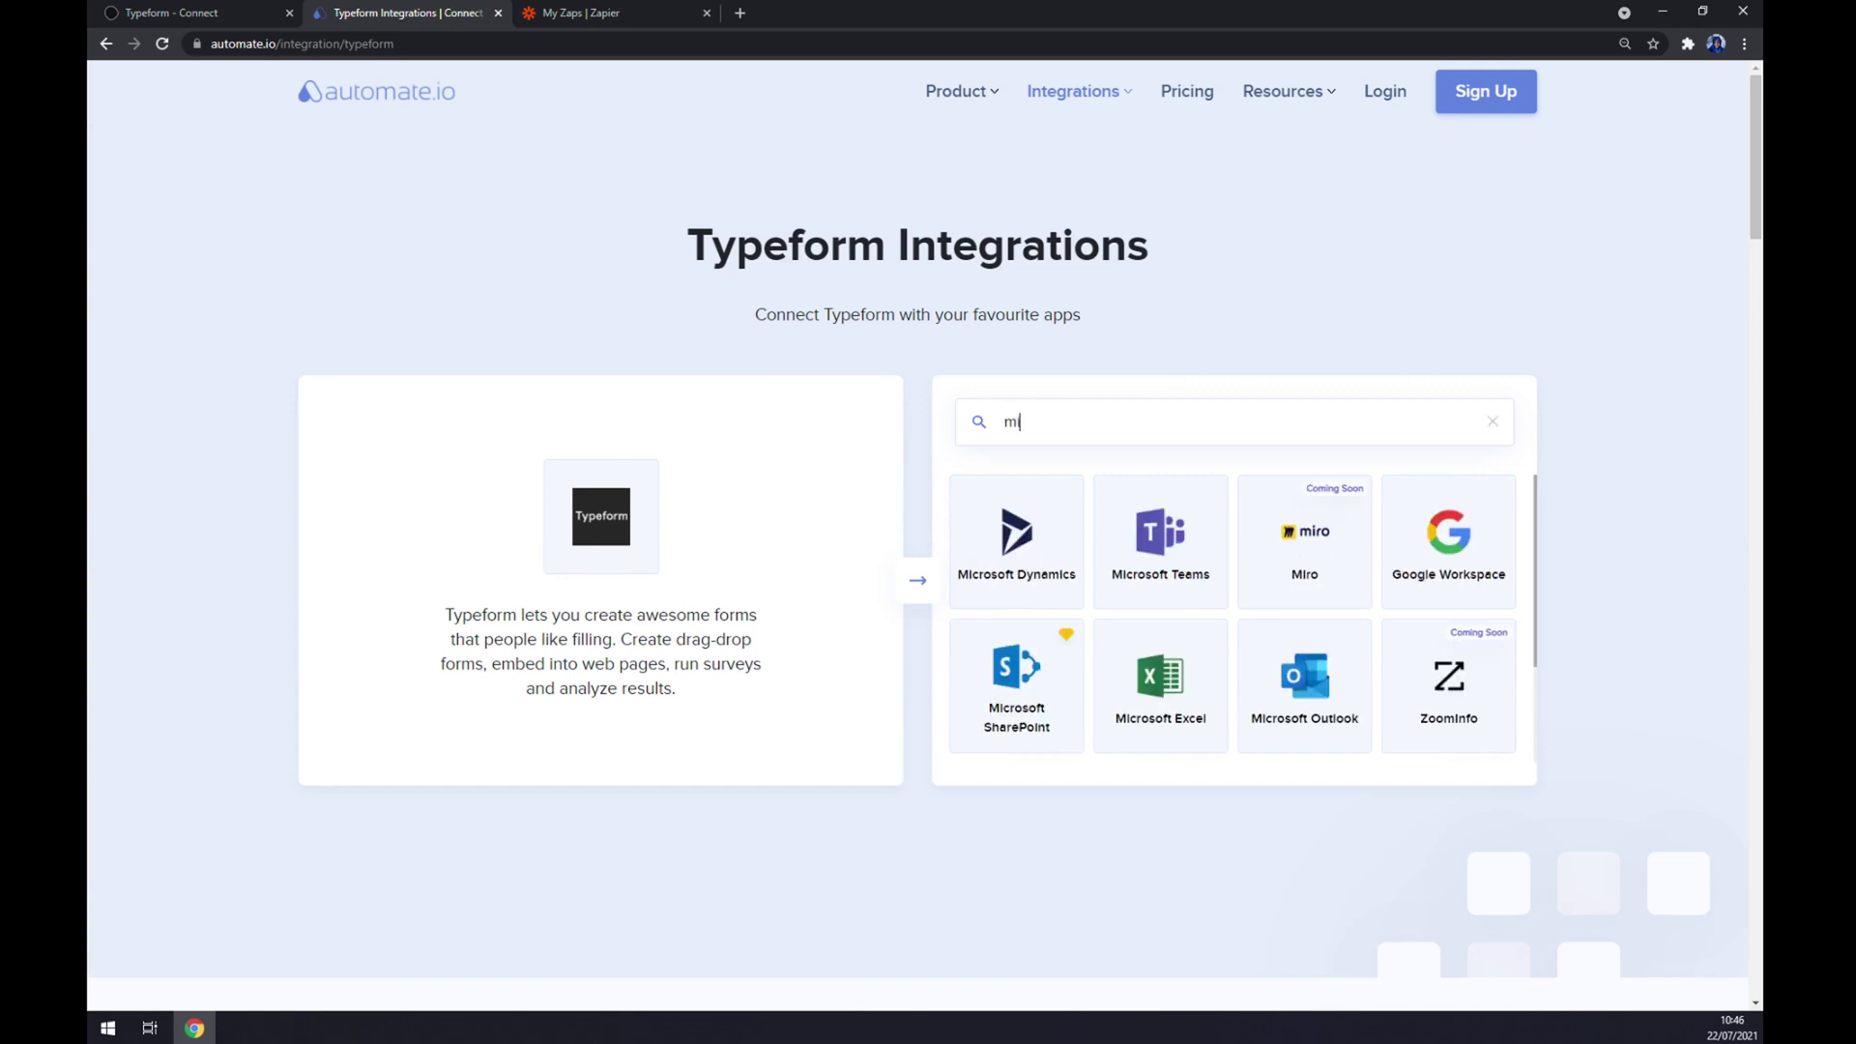
pyautogui.press('BackSpace')
pyautogui.write('ac')
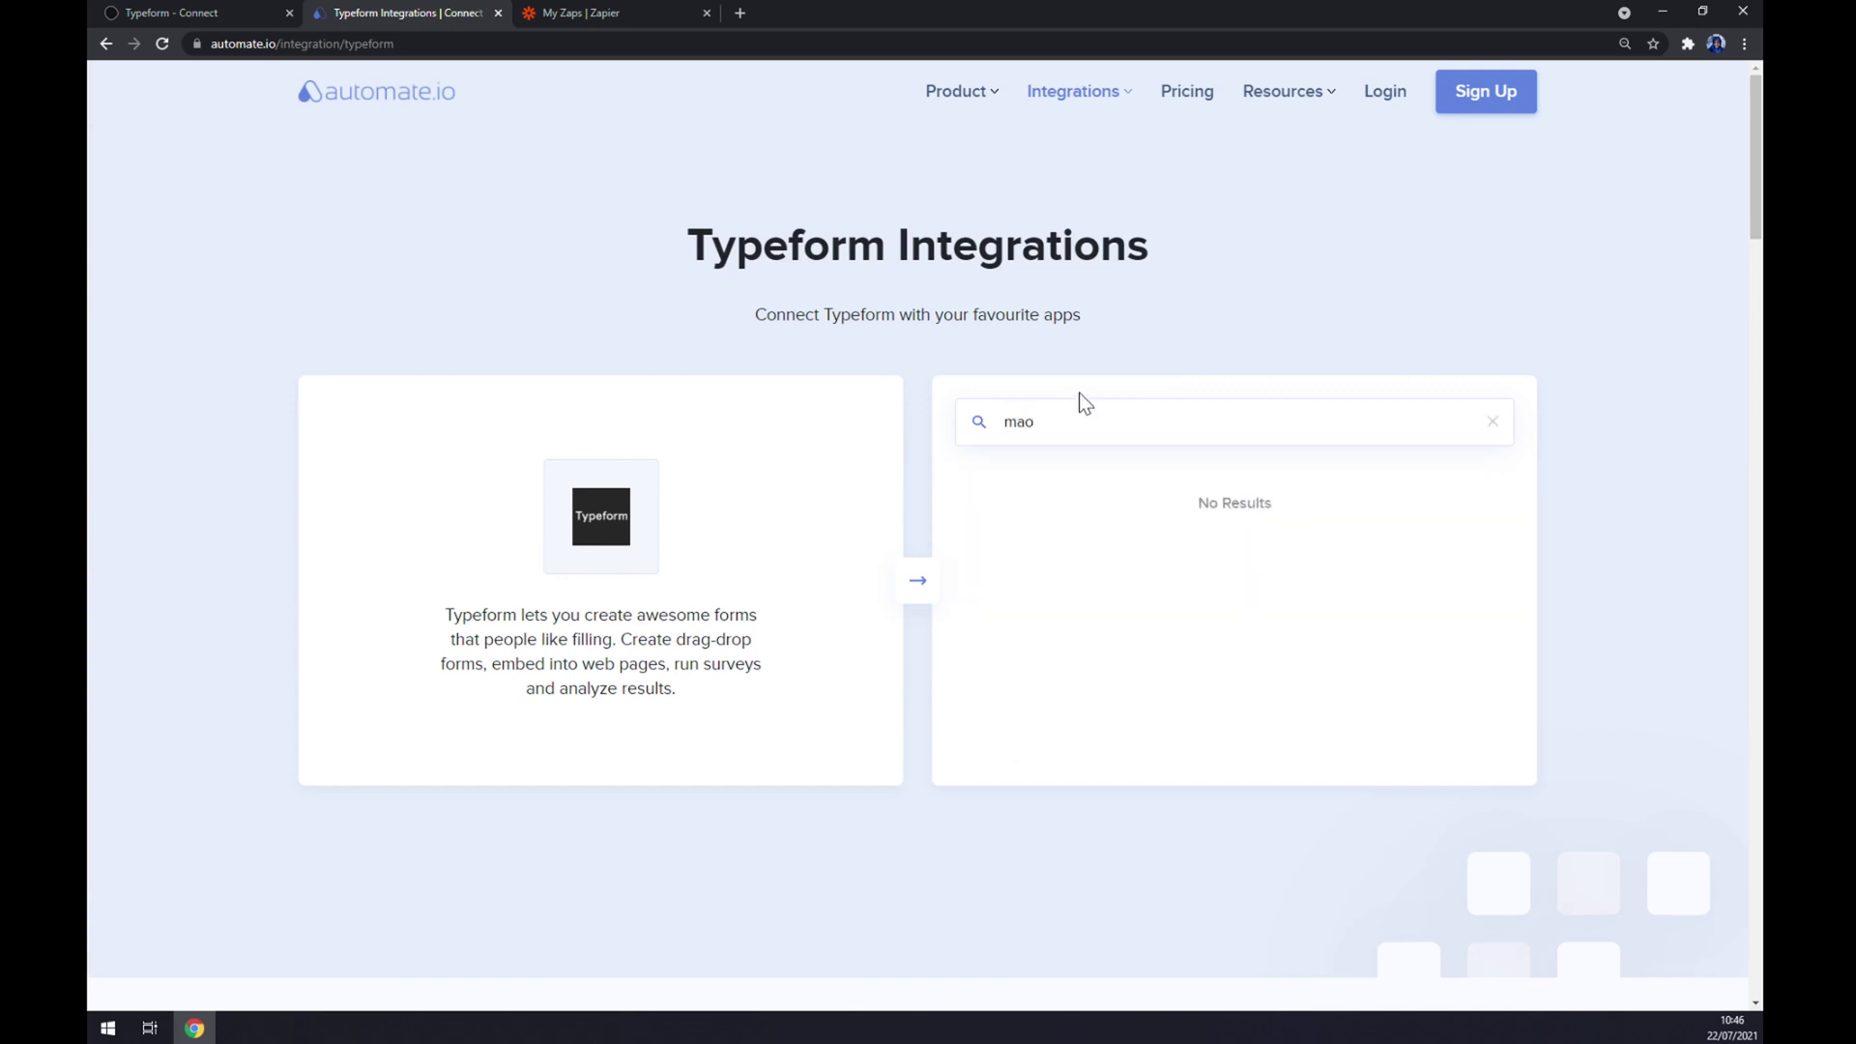
pyautogui.press('BackSpace')
pyautogui.click(1025, 509)
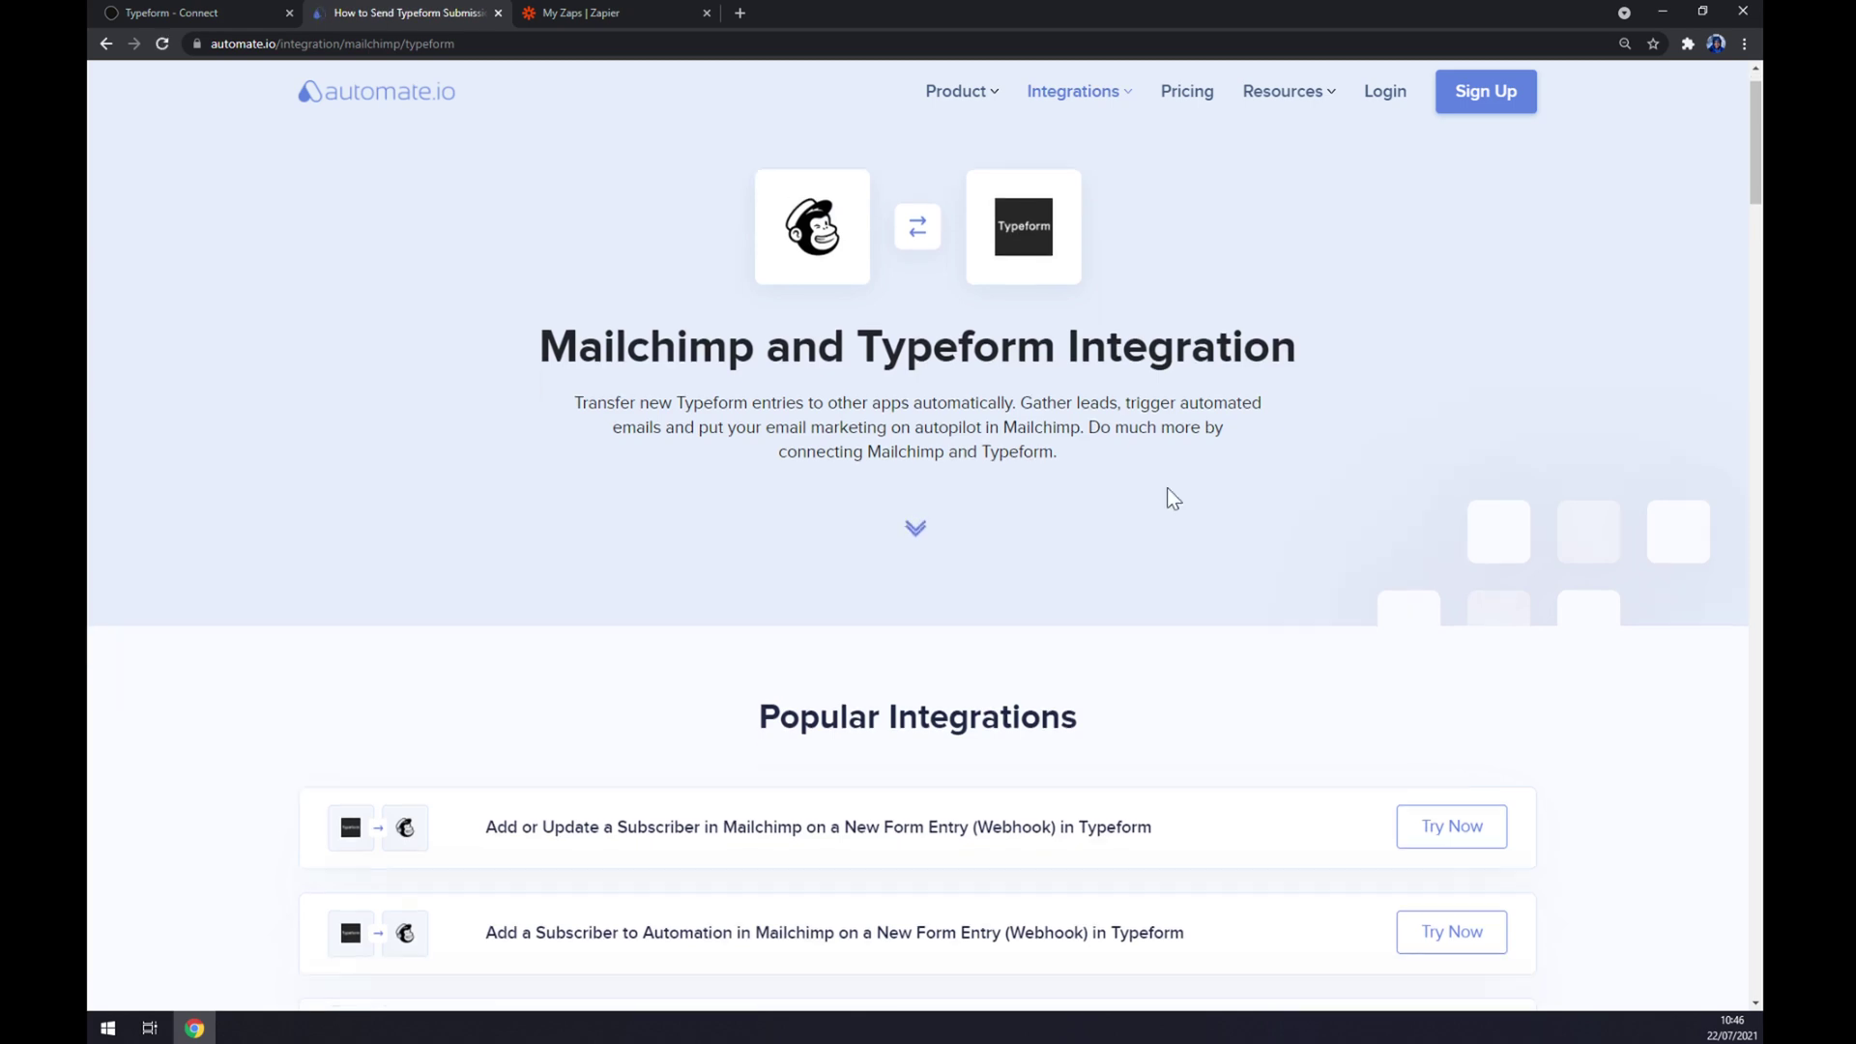
pyautogui.scroll(-5, 1167, 487)
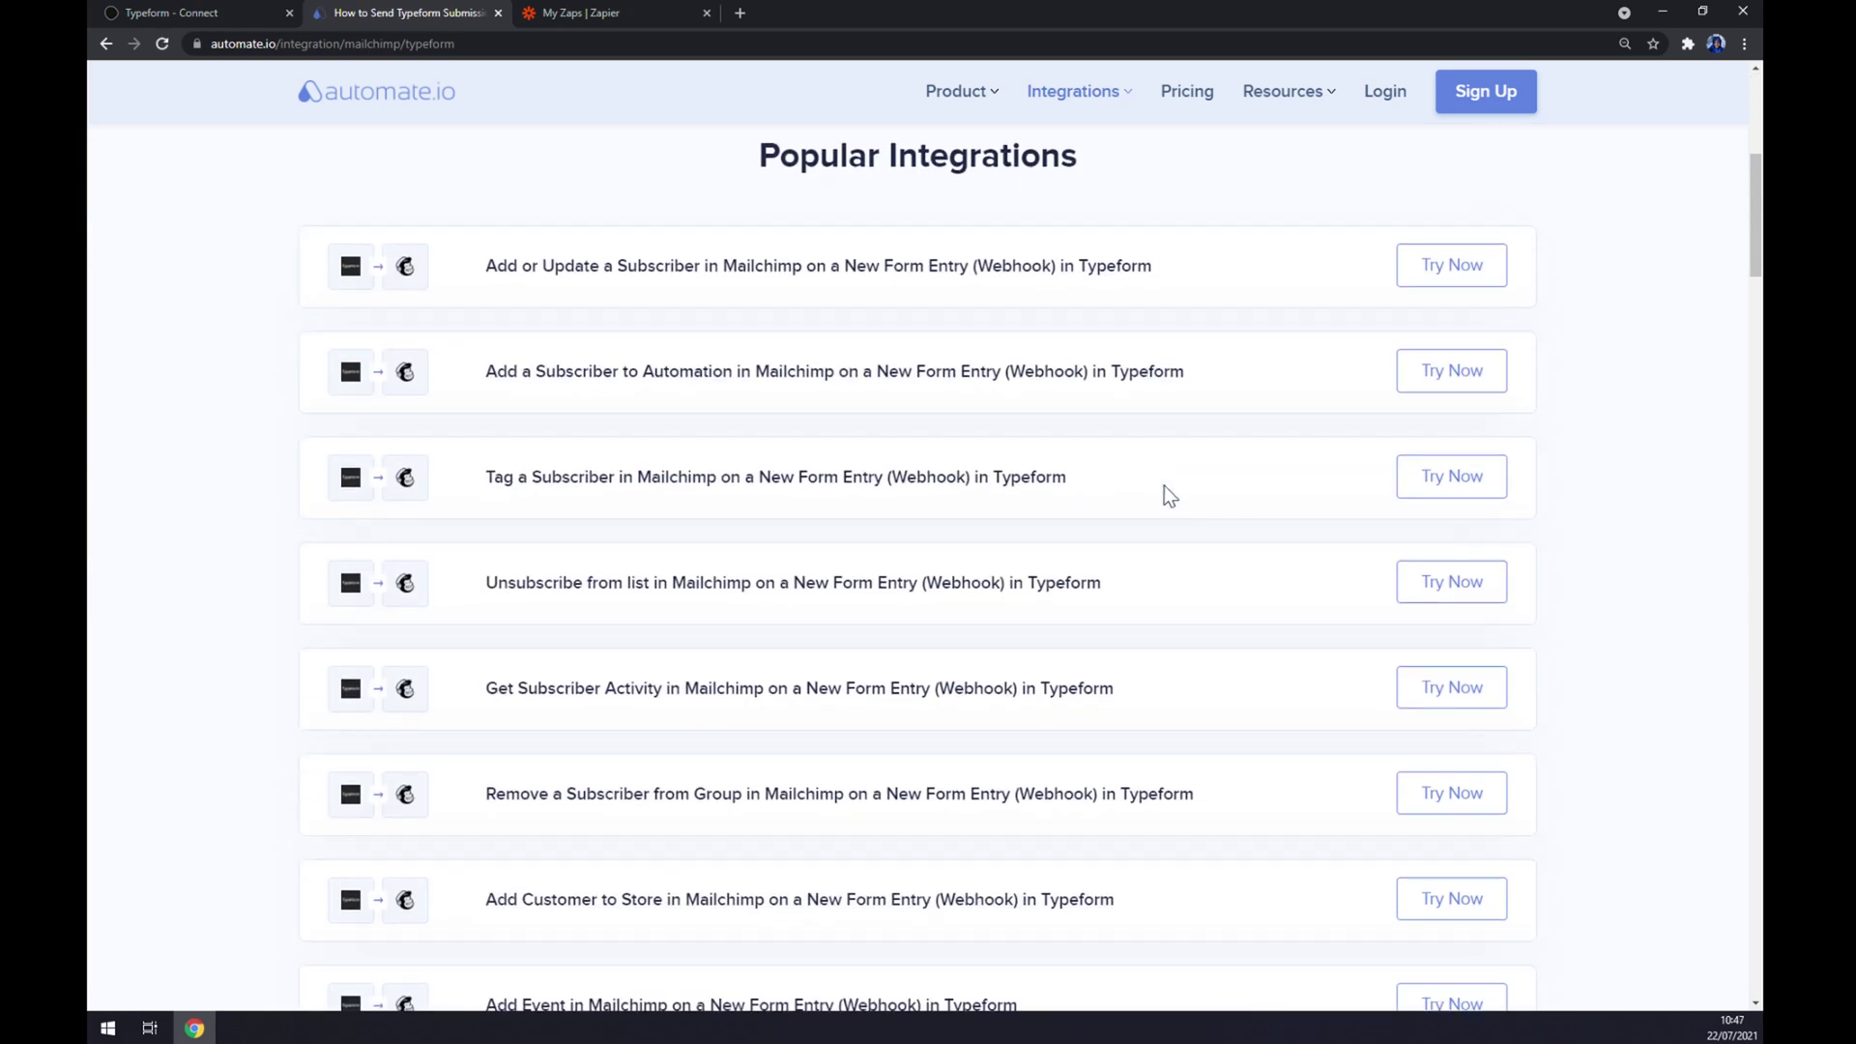
pyautogui.scroll(3, 1164, 486)
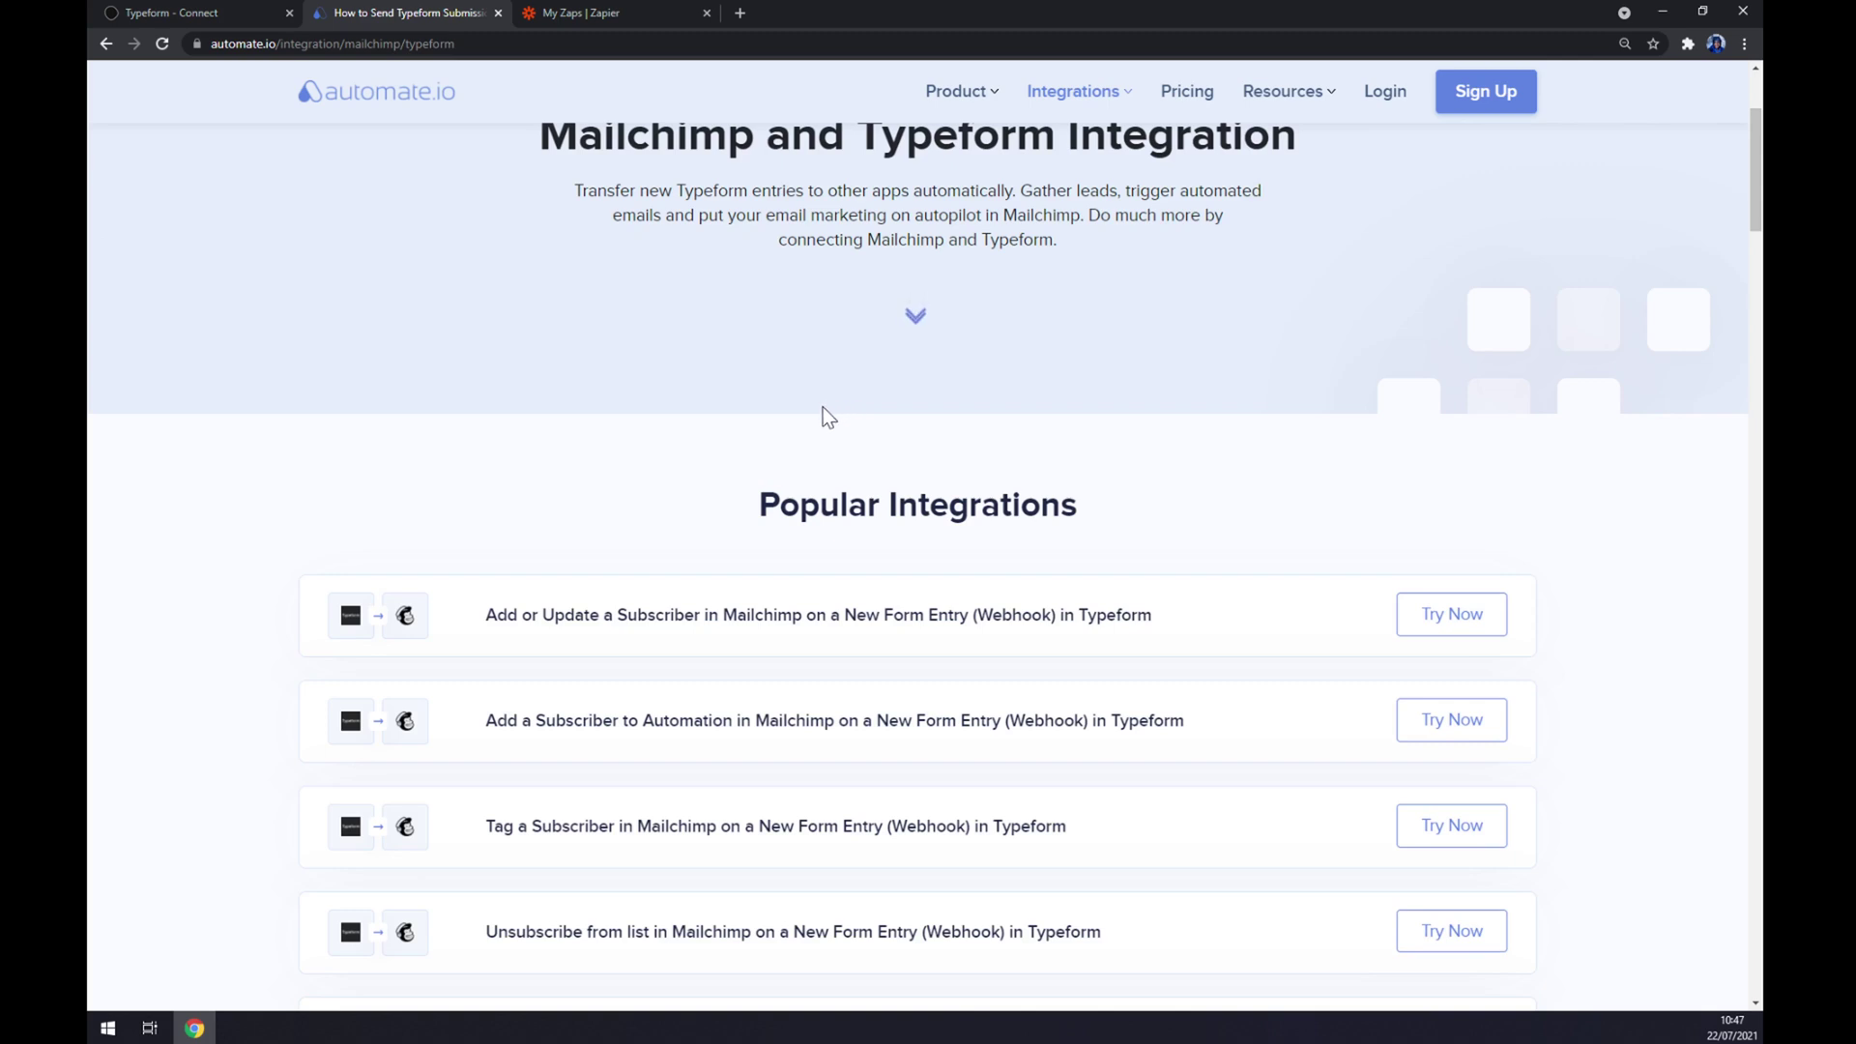
pyautogui.scroll(-2, 808, 416)
pyautogui.scroll(-3, 808, 429)
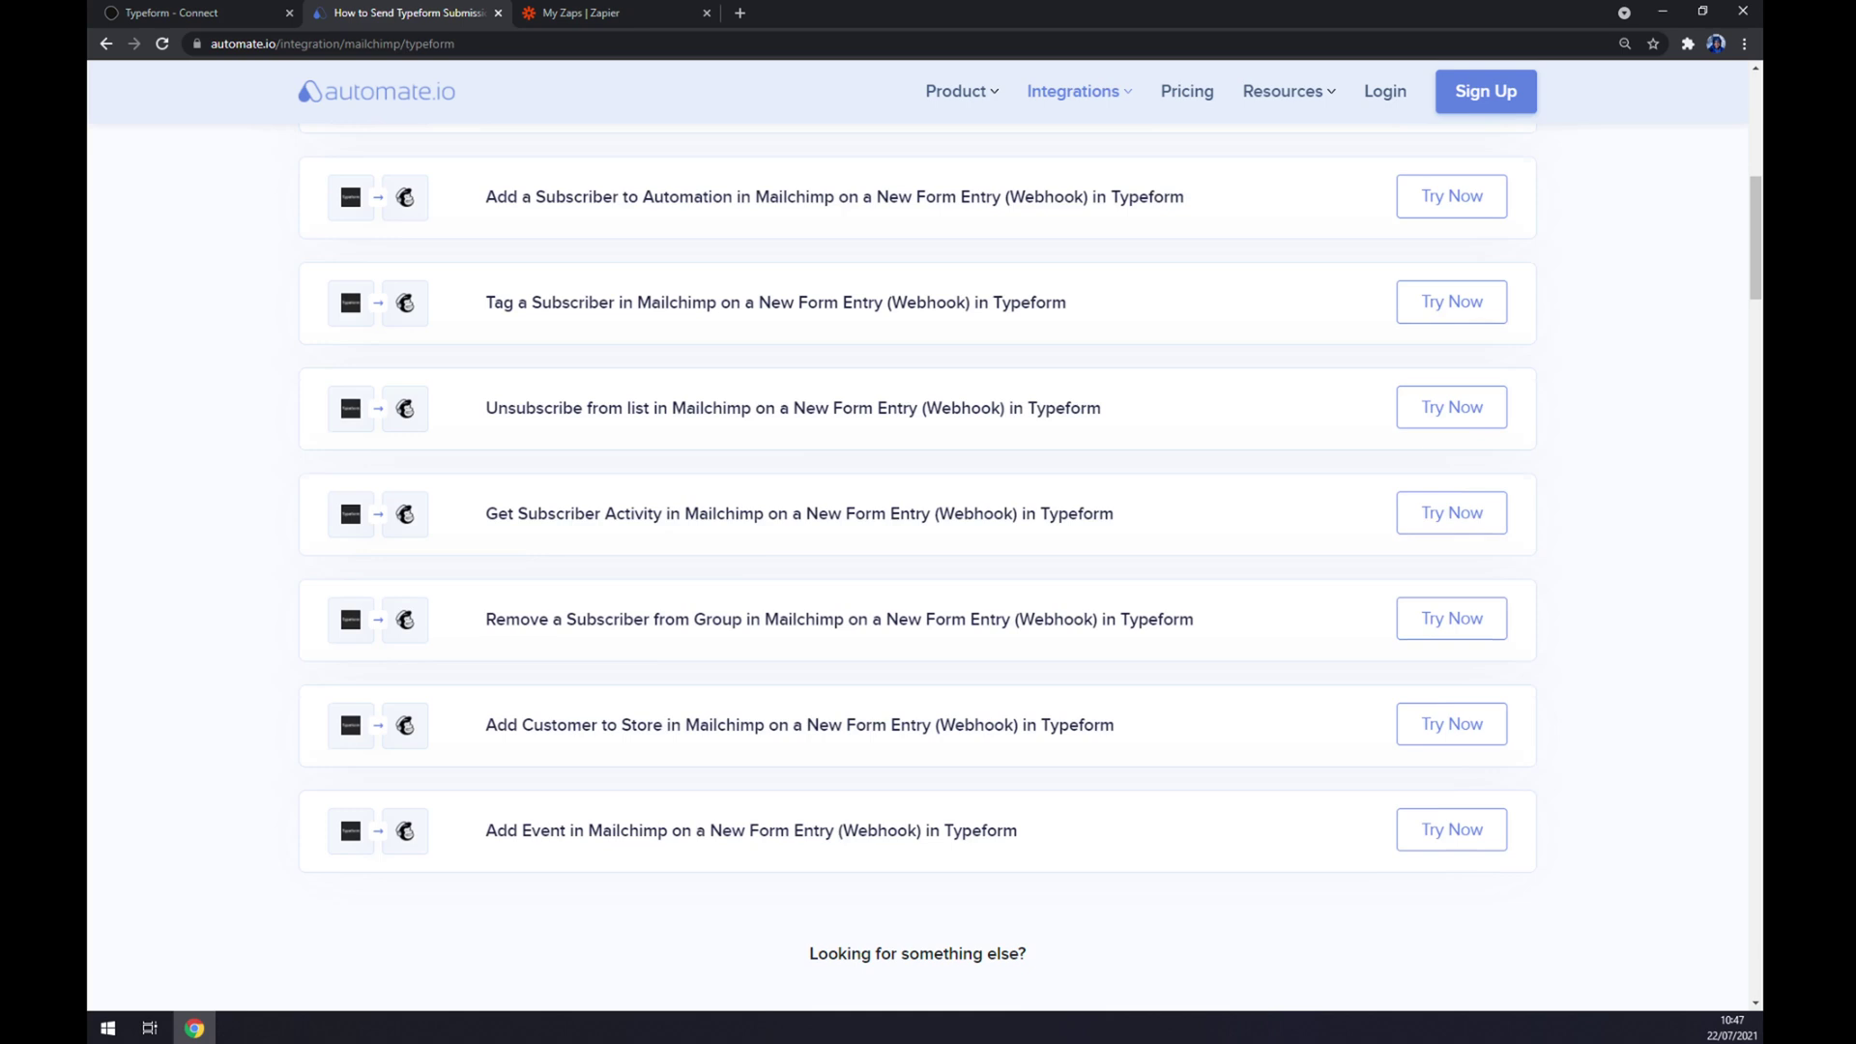
# Step: Pick New Form Entry (Webhook) as trigger and Add or Update a Subscriber as action, then Try It Now
pyautogui.scroll(-10, 763, 462)
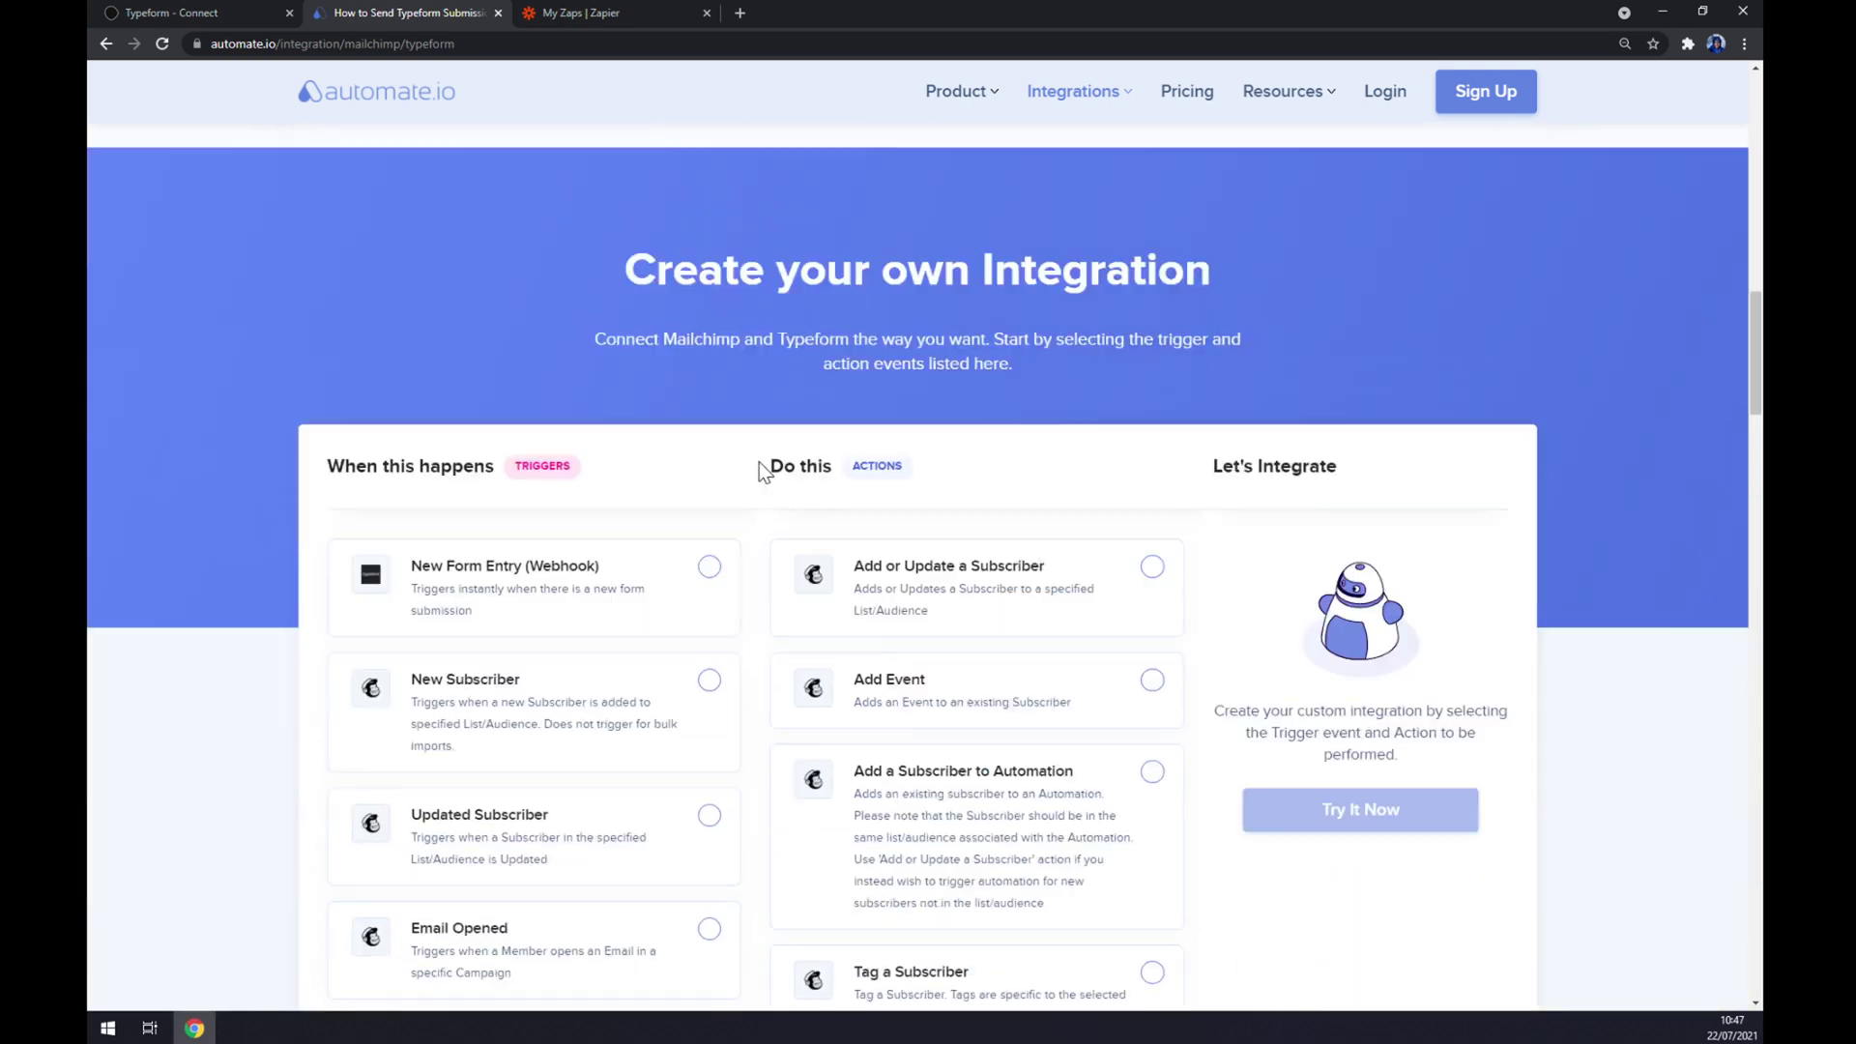
pyautogui.scroll(1, 638, 440)
pyautogui.moveTo(664, 226); pyautogui.dragTo(1256, 207)
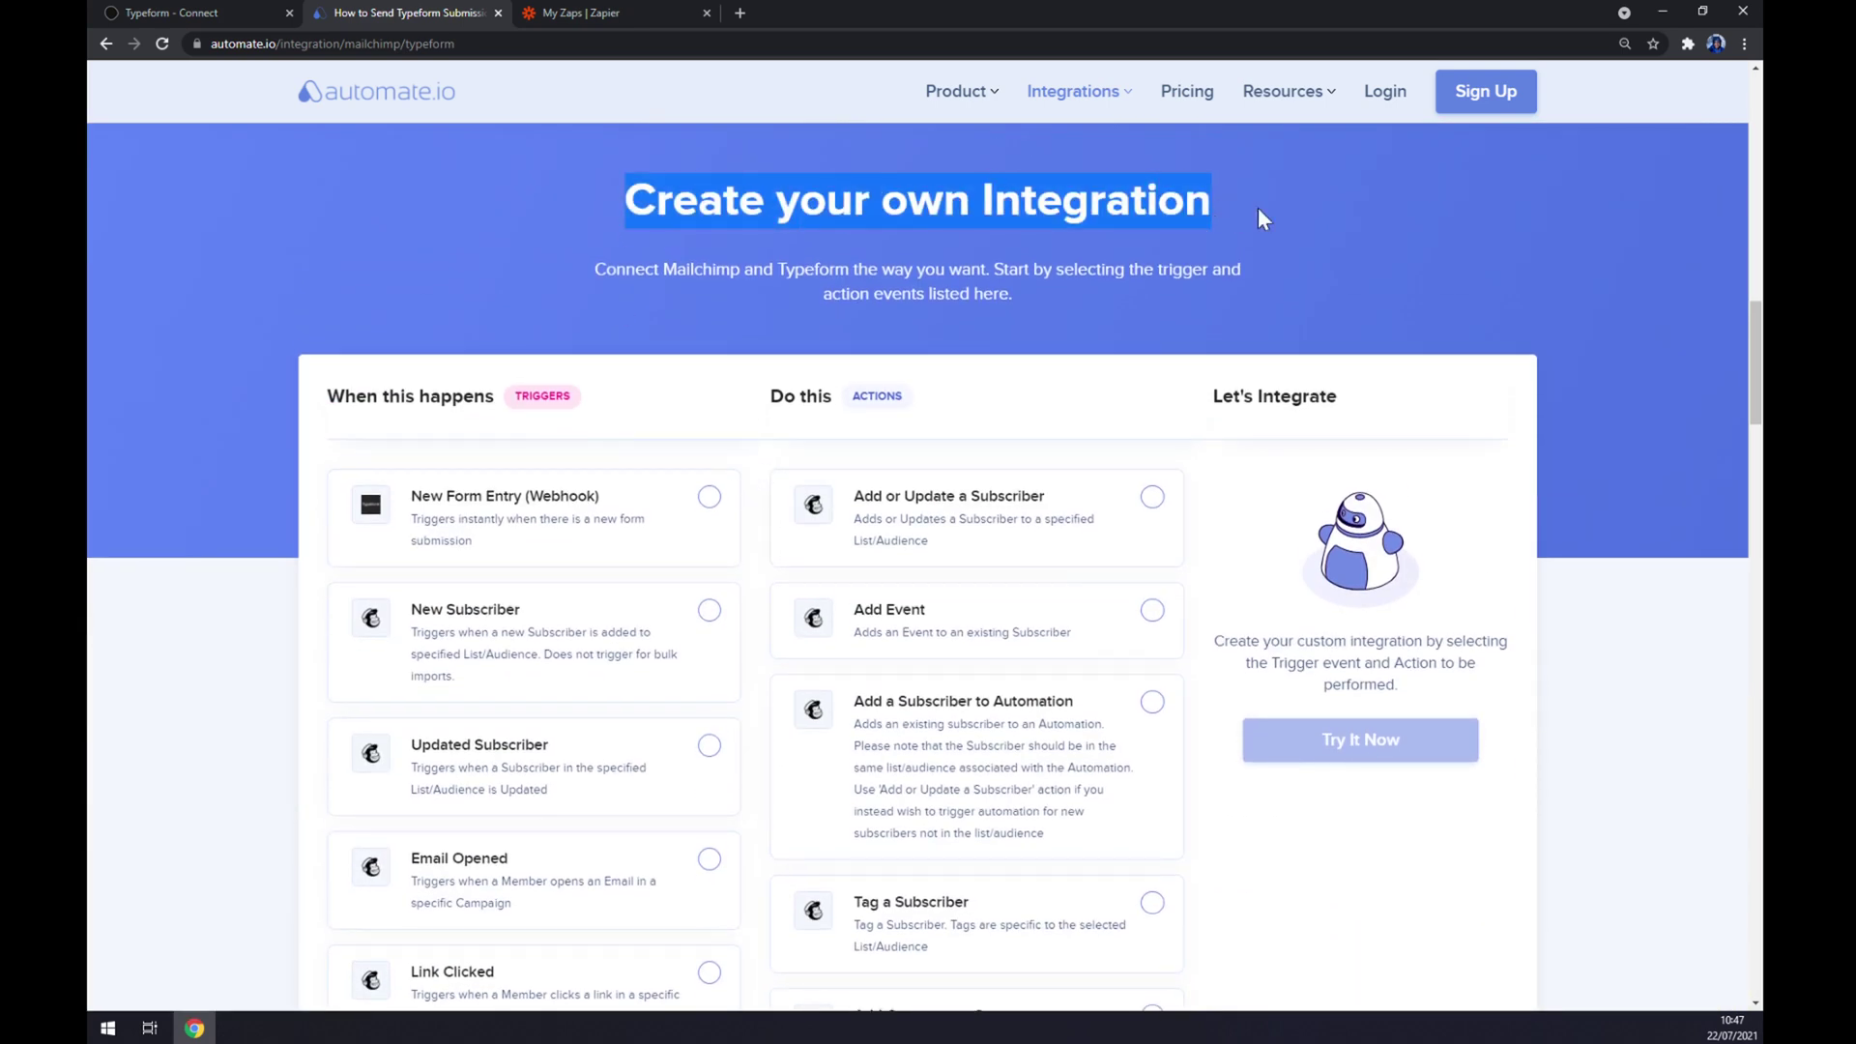
pyautogui.click(1221, 207)
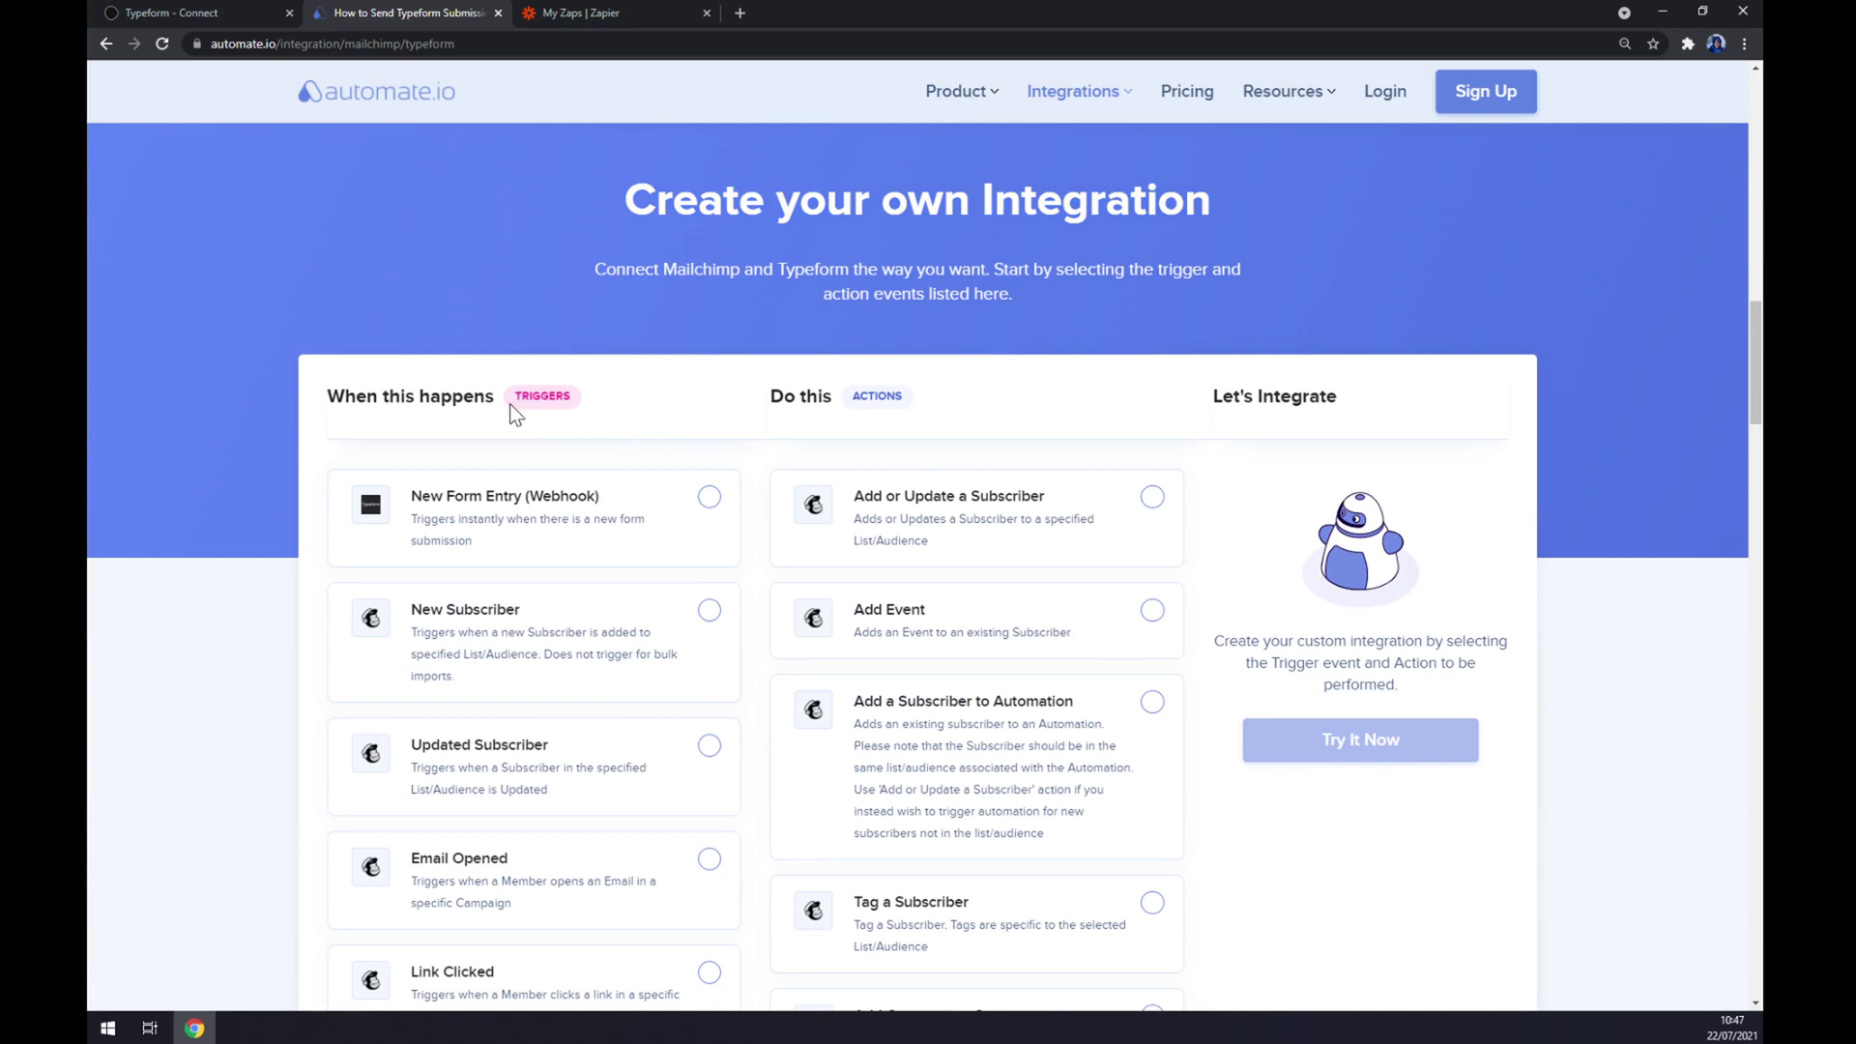
pyautogui.click(704, 522)
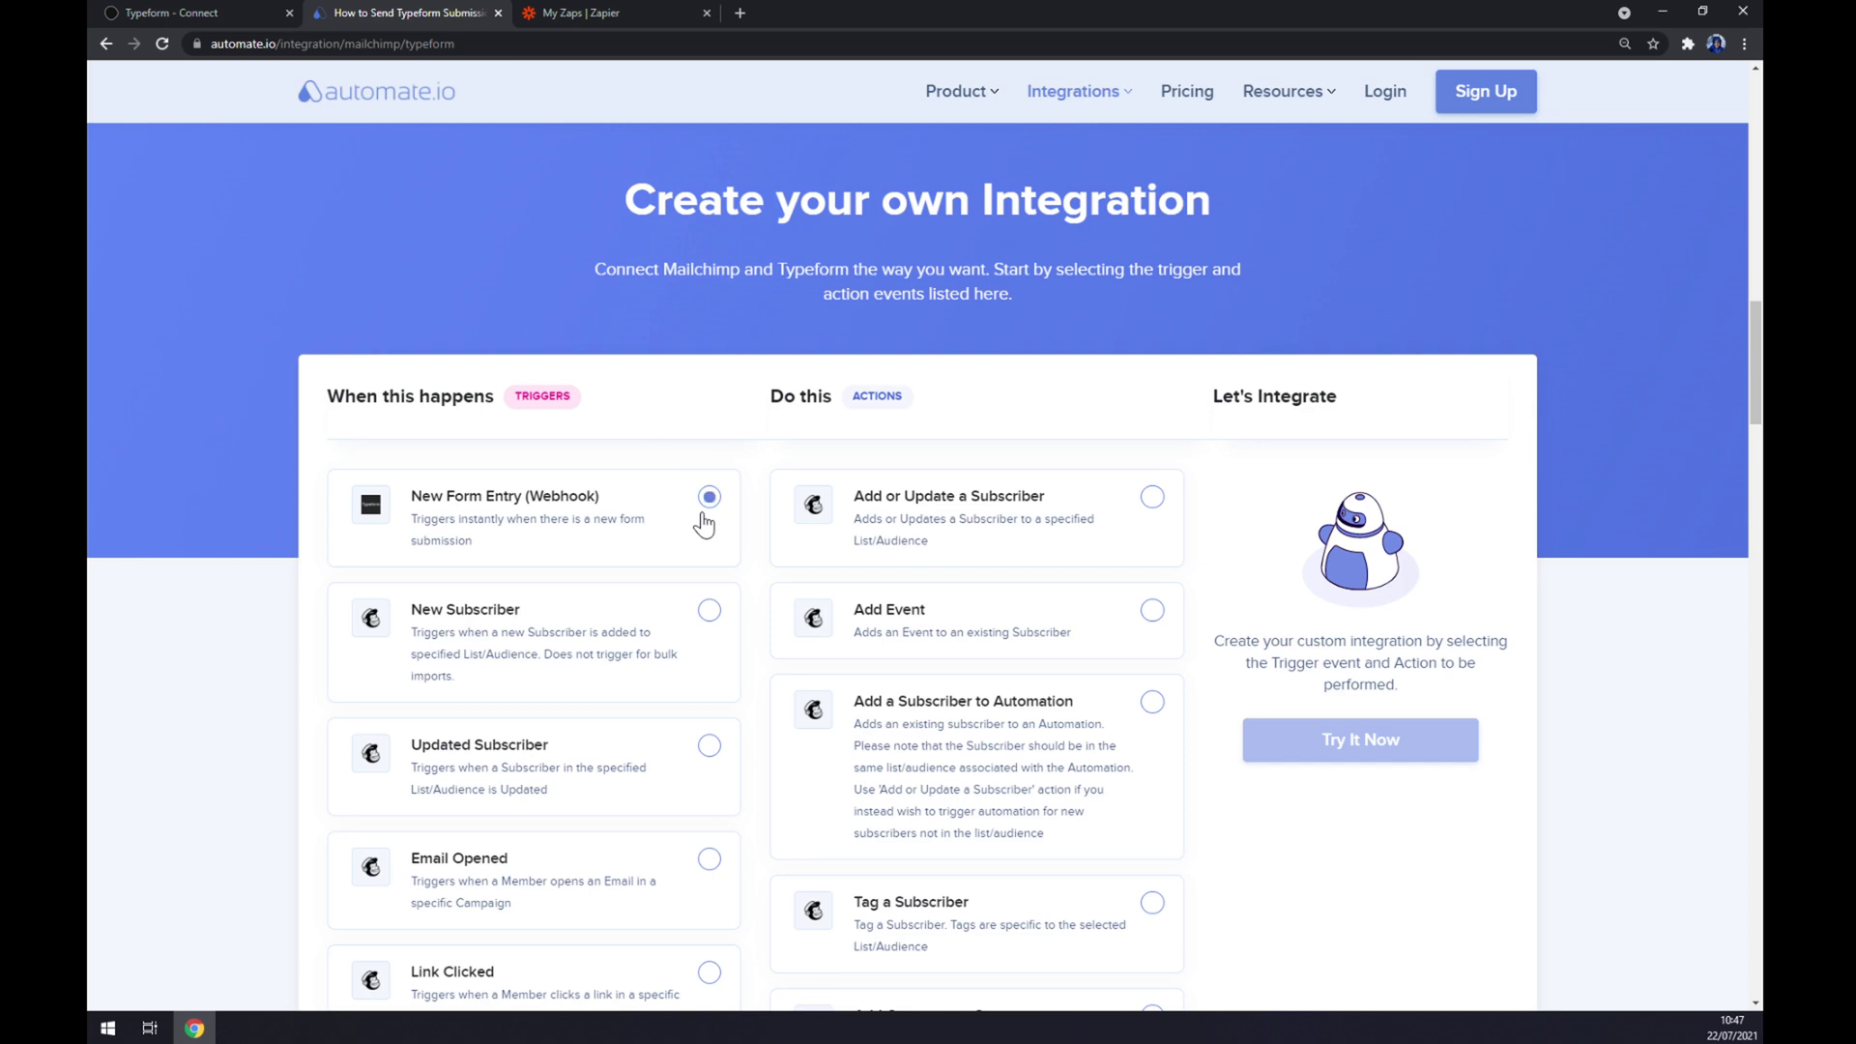
pyautogui.click(910, 392)
pyautogui.scroll(-18, 979, 452)
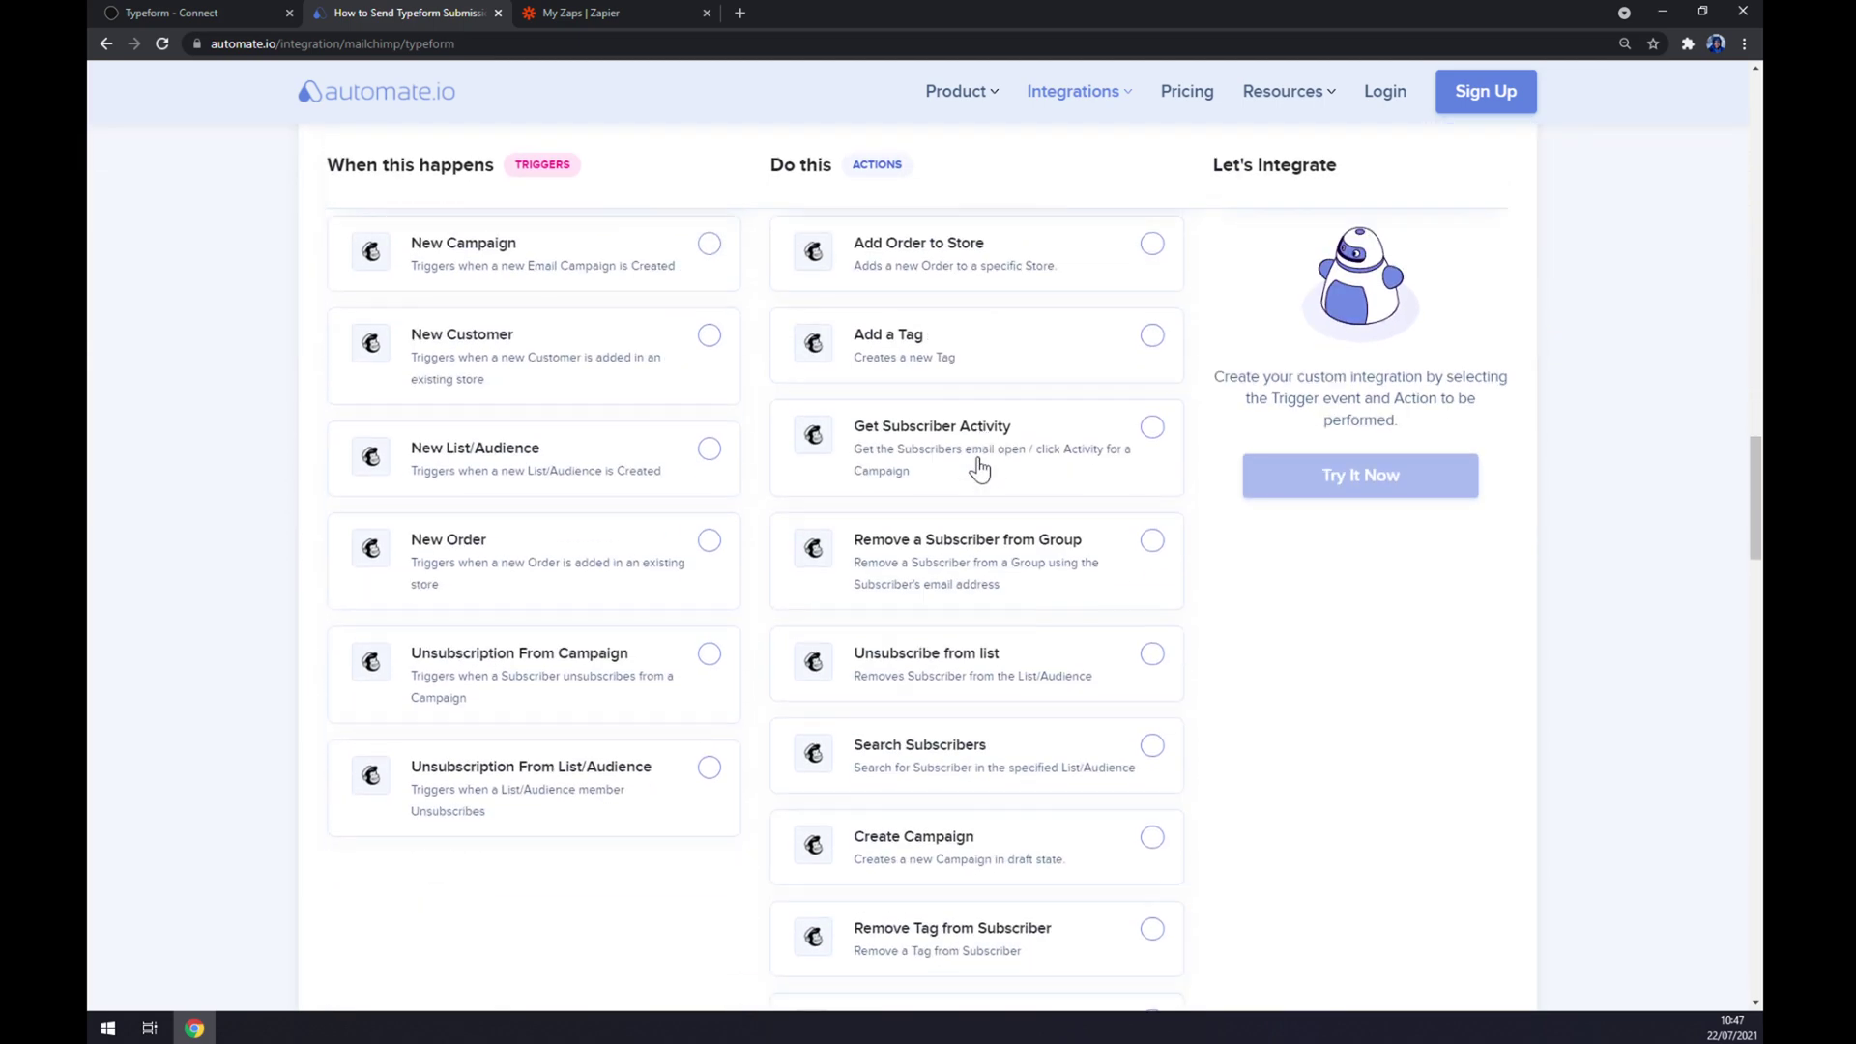
pyautogui.scroll(20, 978, 462)
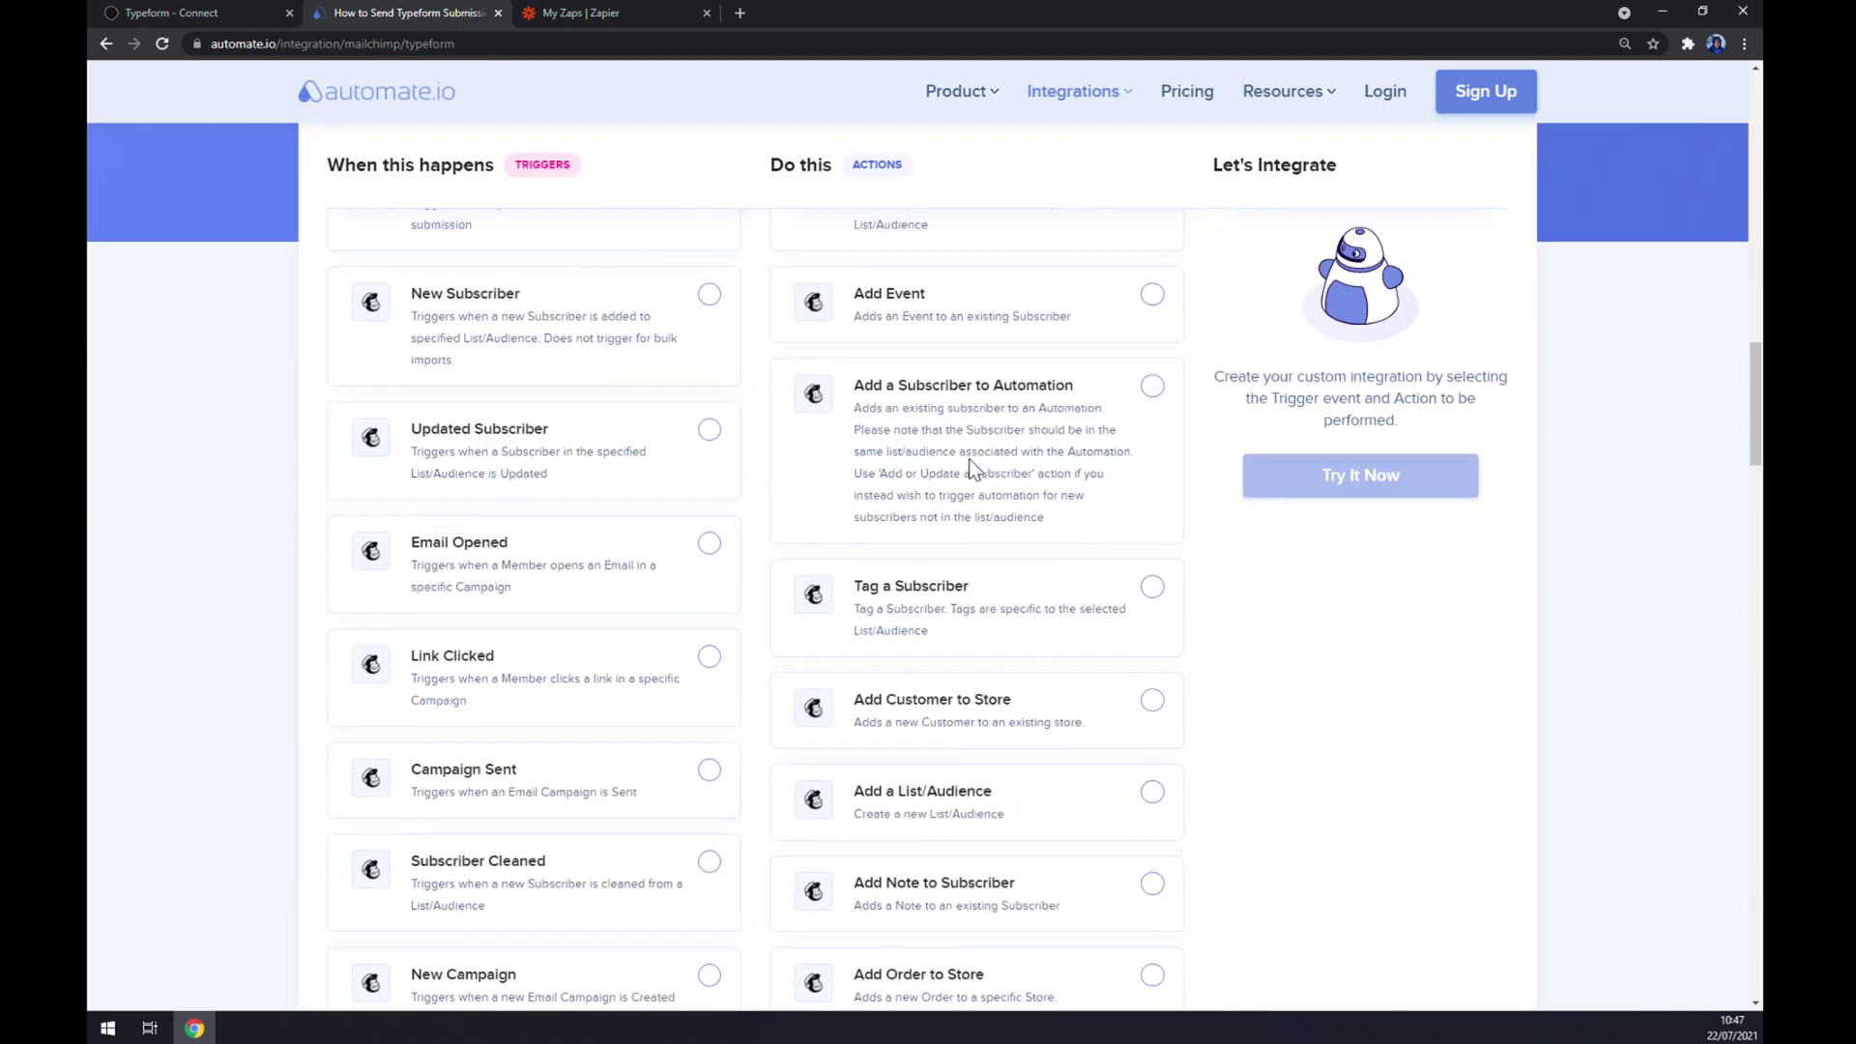
pyautogui.click(966, 497)
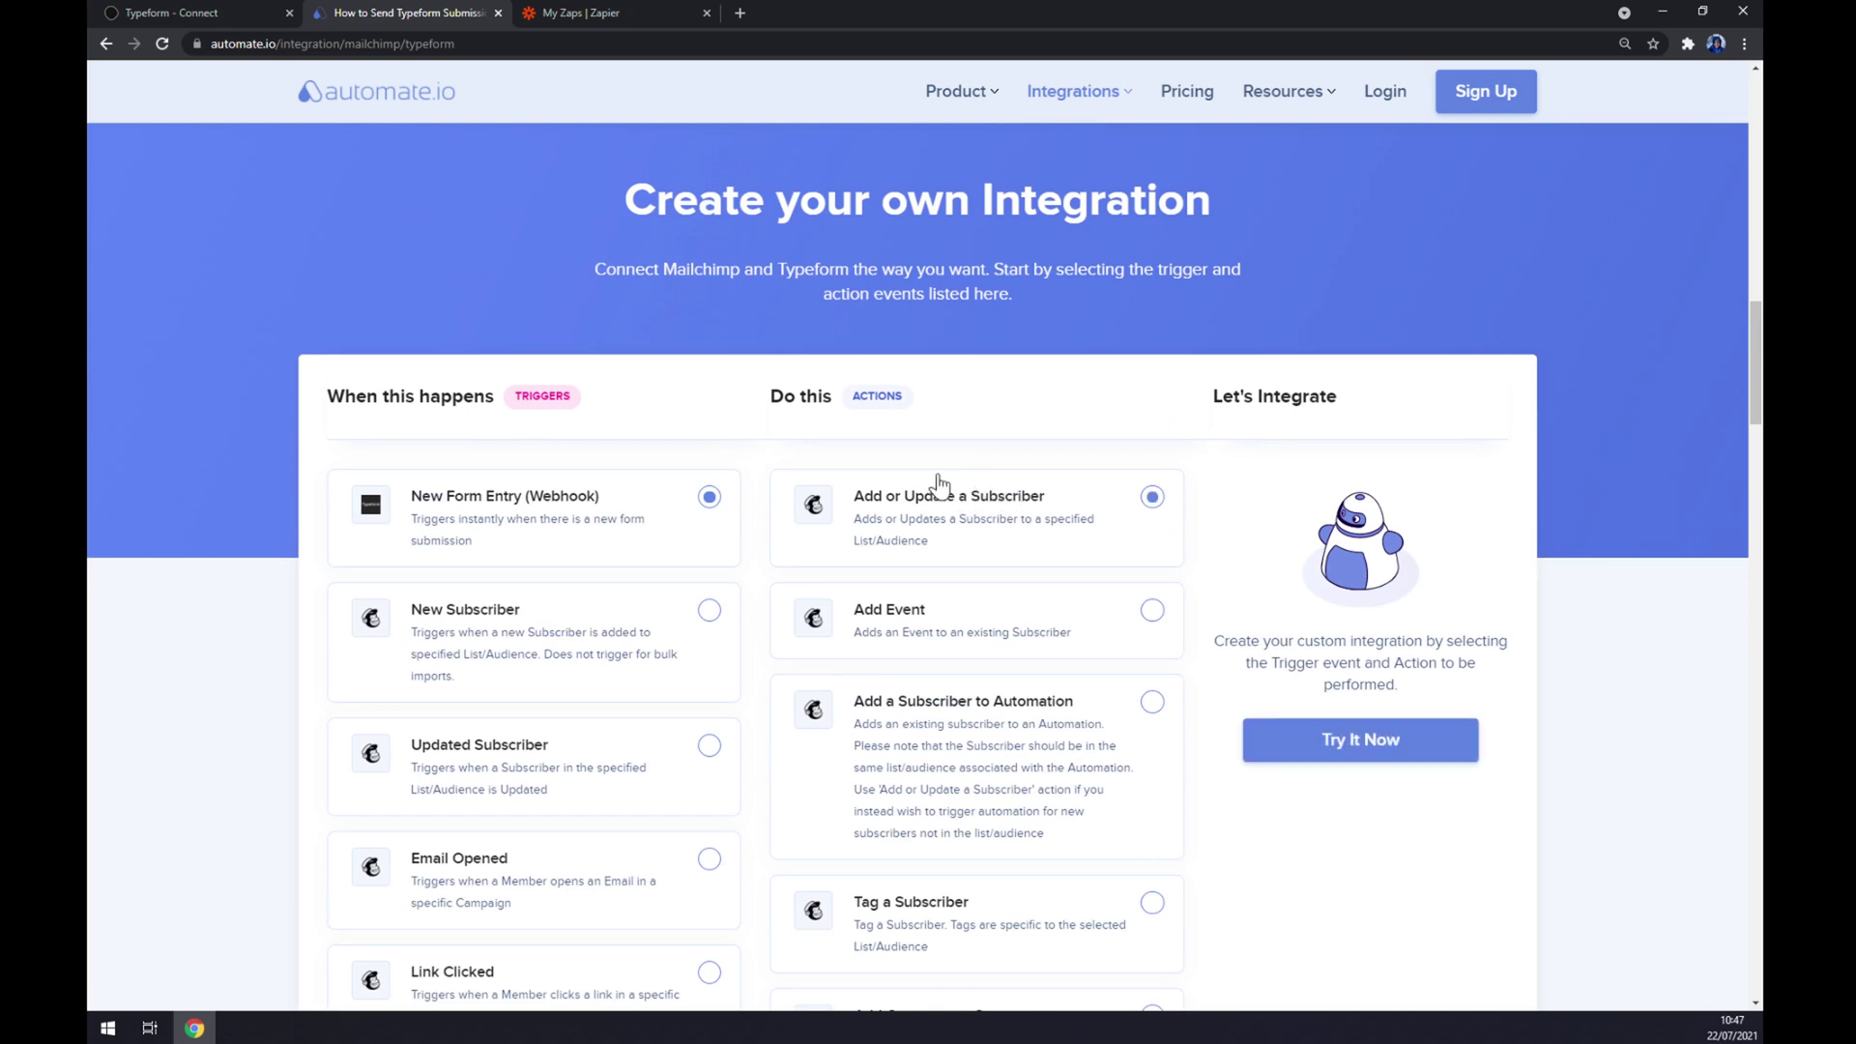
pyautogui.click(1417, 745)
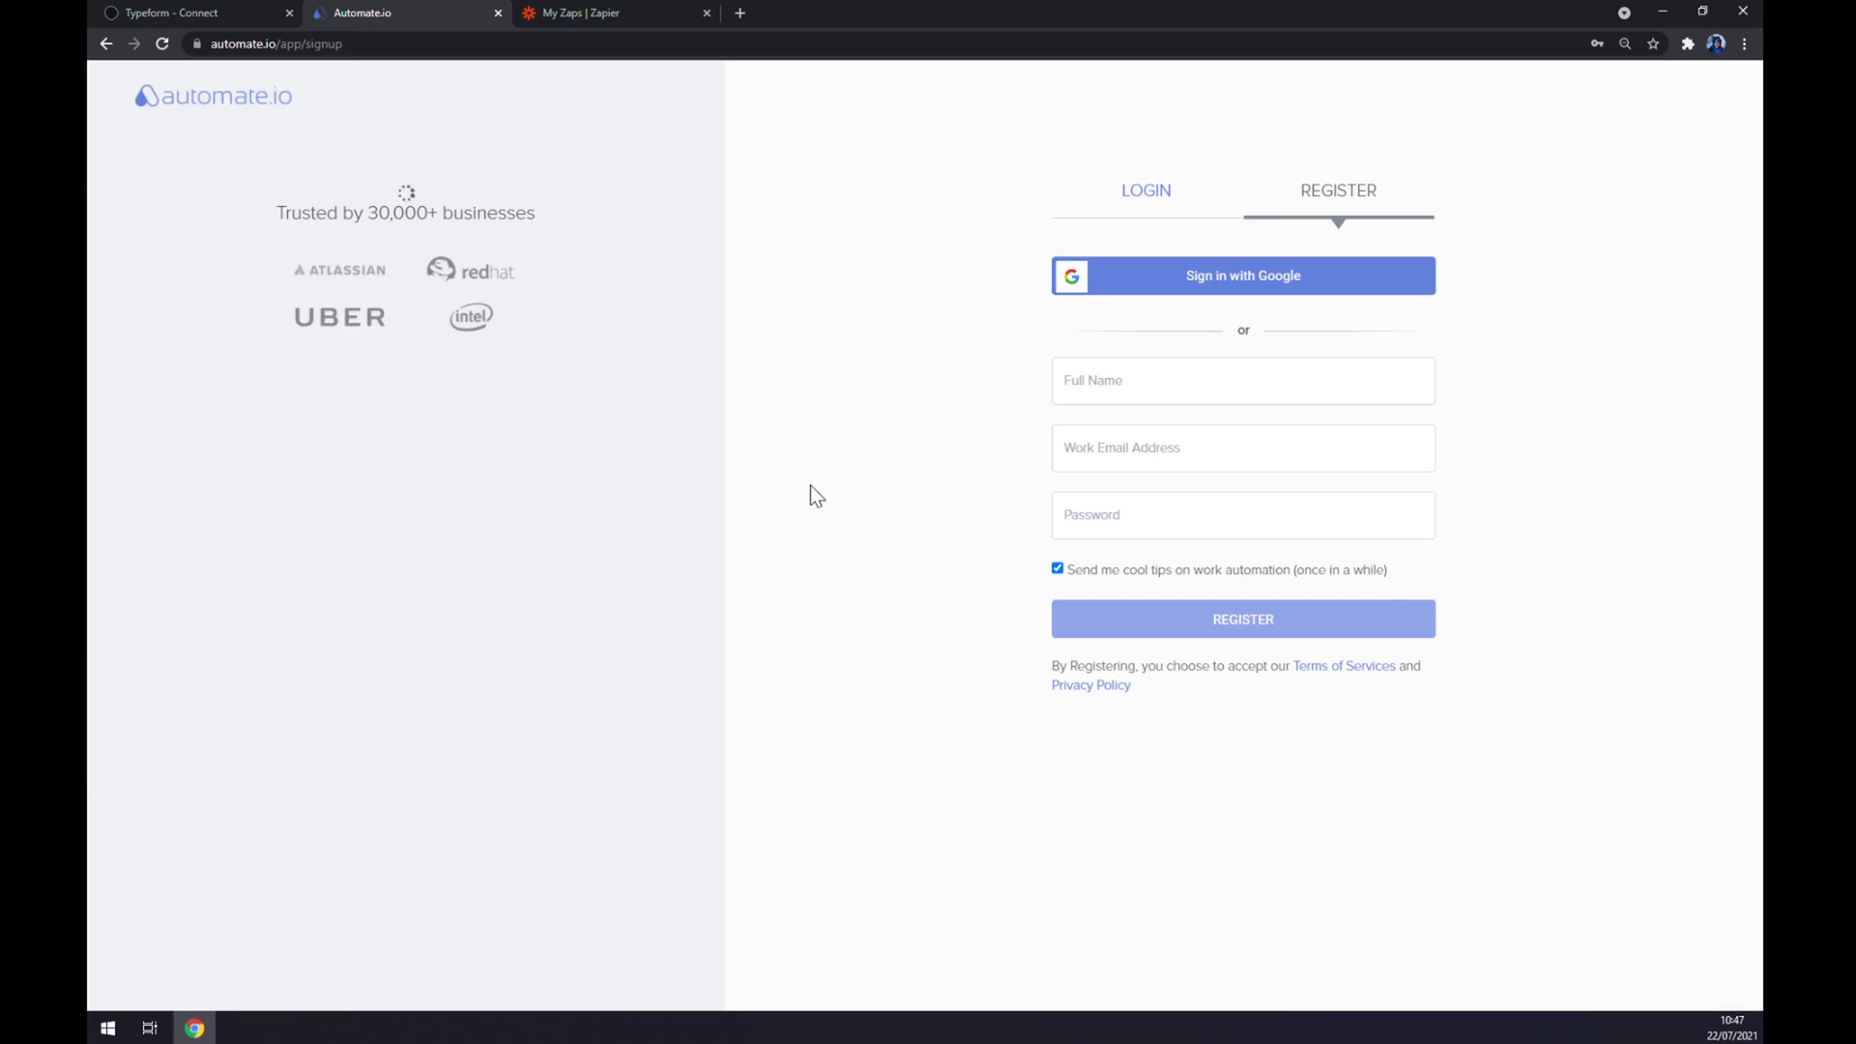
# Step: Switch to the 'My Zaps | Zapier' browser tab
pyautogui.click(630, 12)
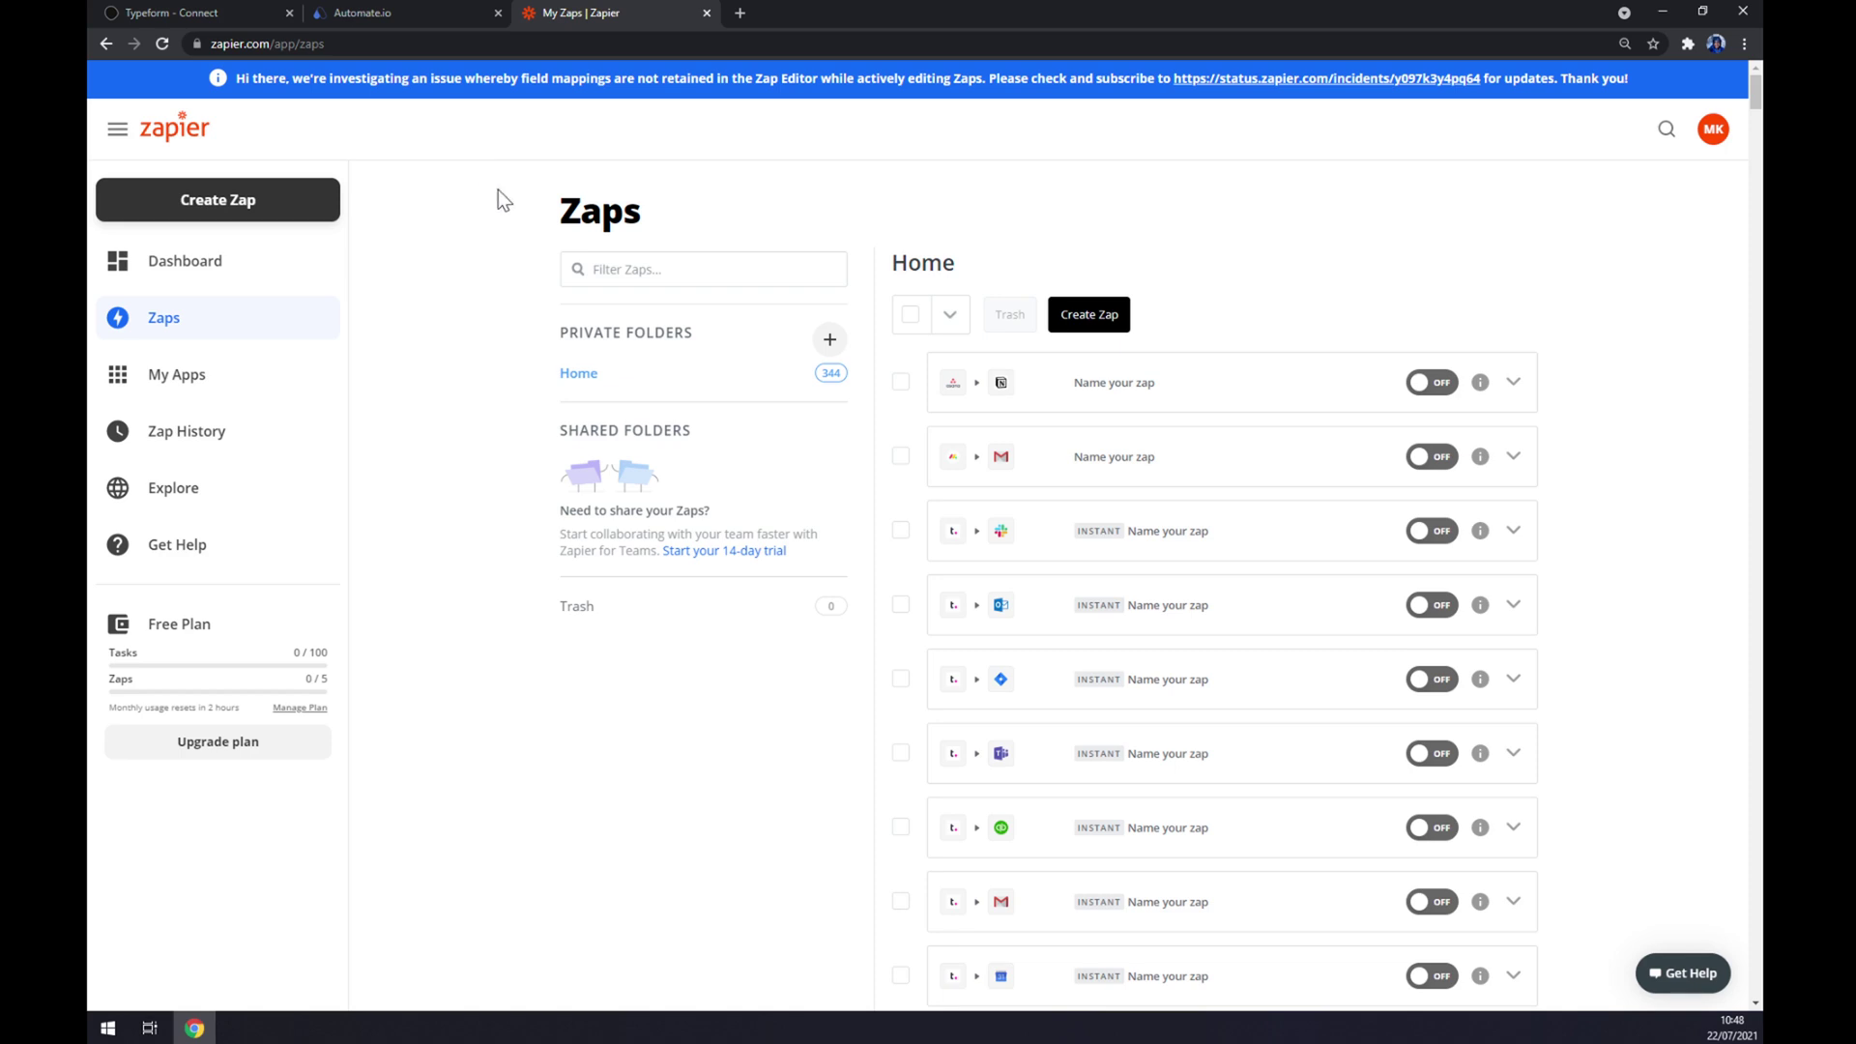
# Step: Create a new zap triggered by Typeform's New Entry event
pyautogui.click(268, 214)
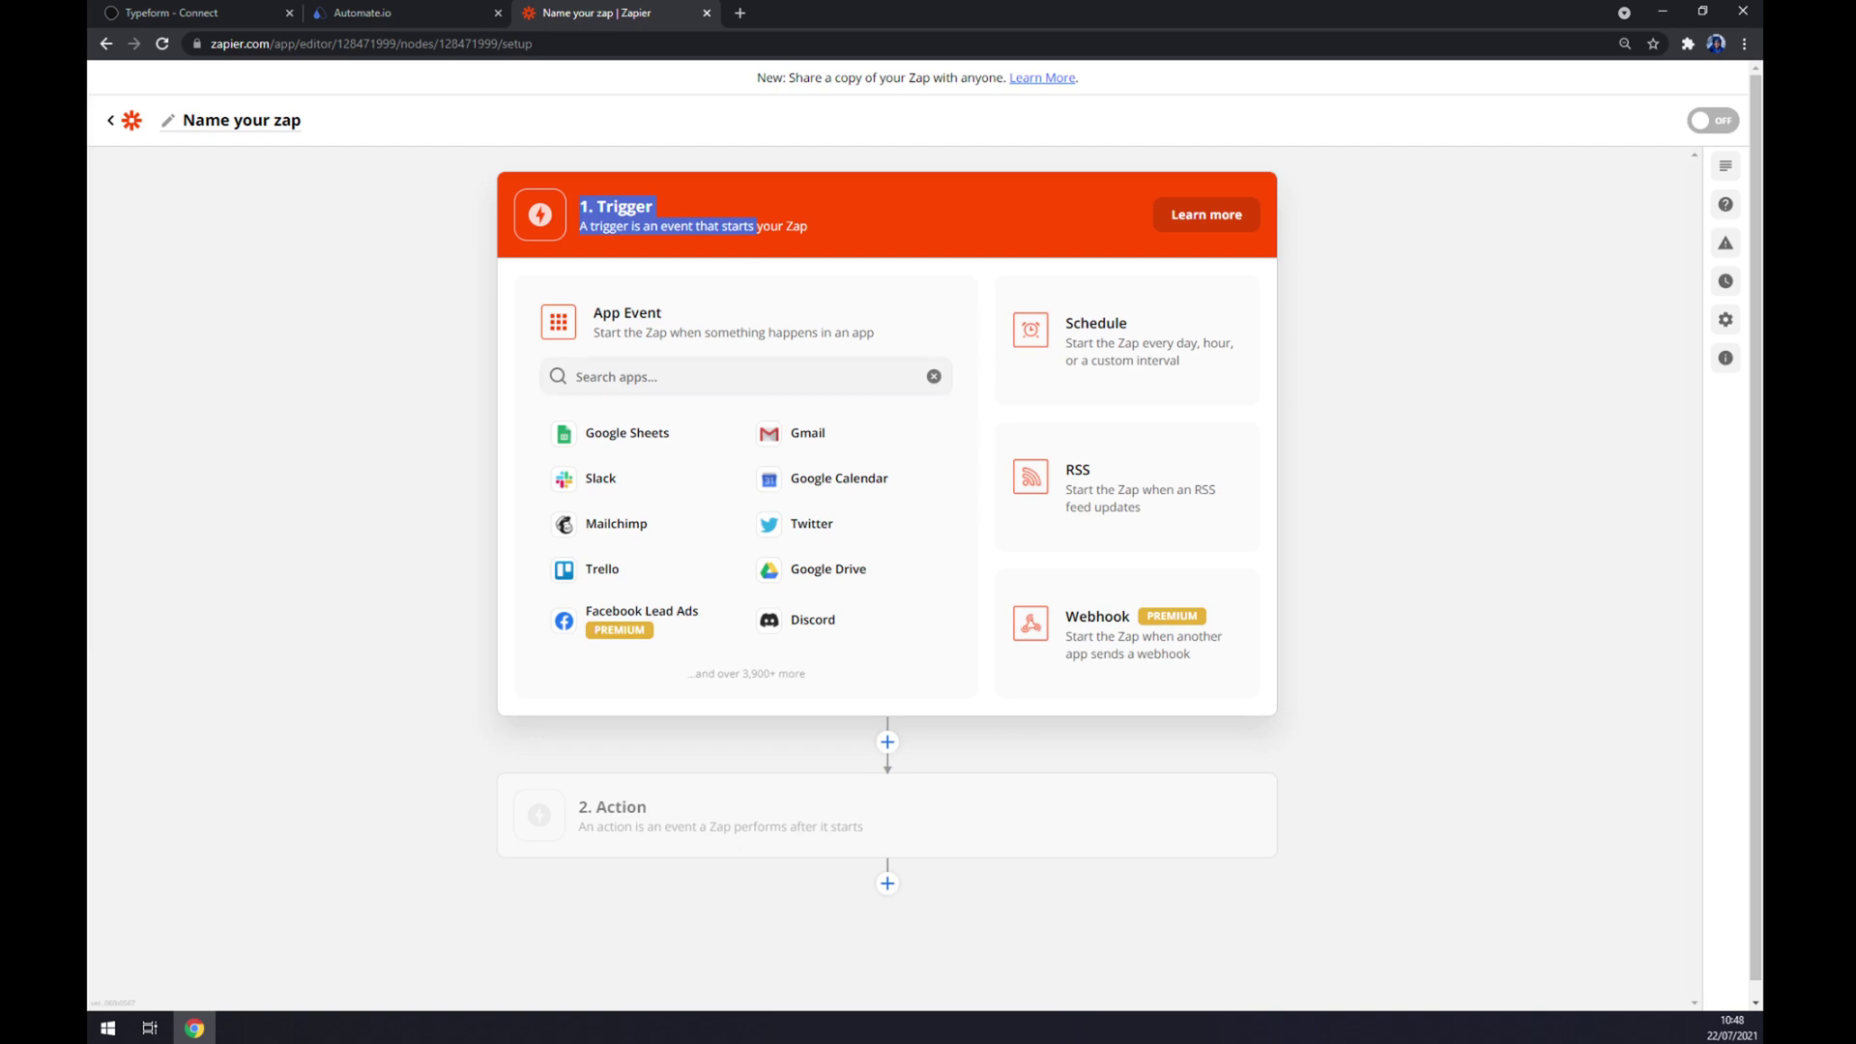
pyautogui.click(619, 376)
pyautogui.write('type')
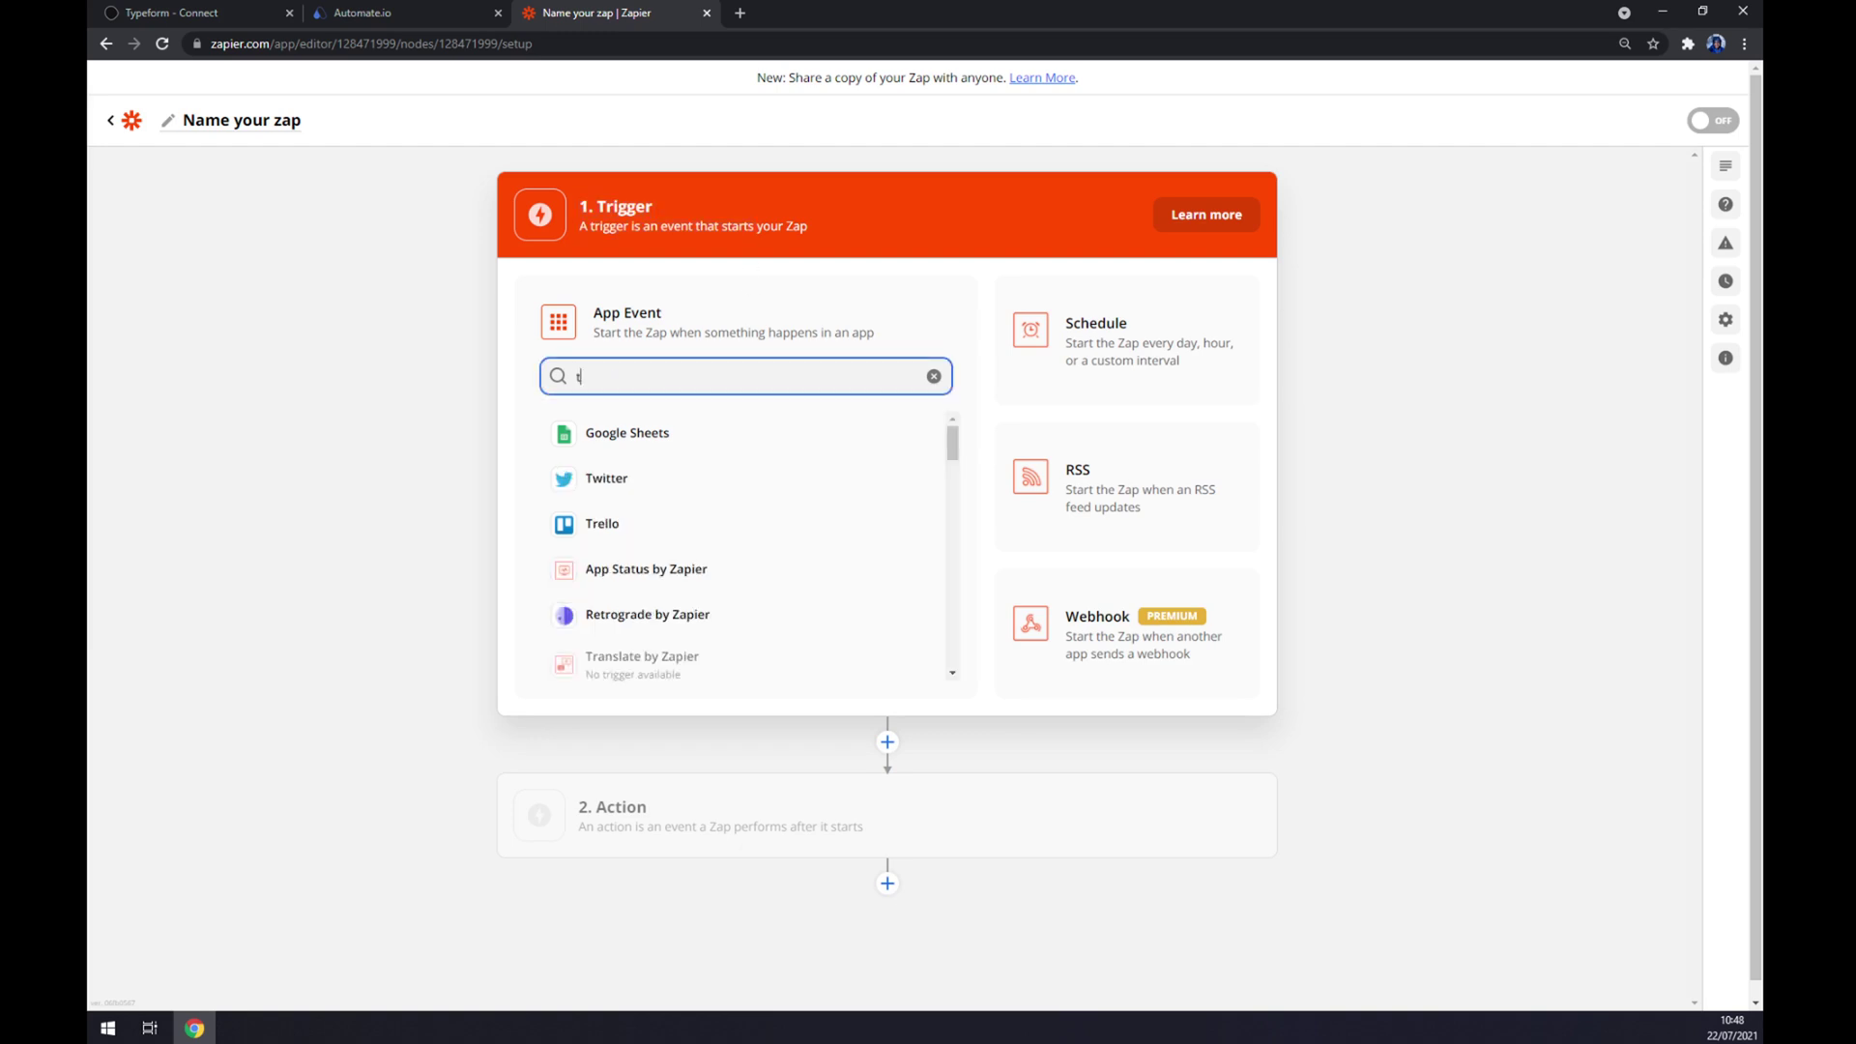
pyautogui.click(654, 432)
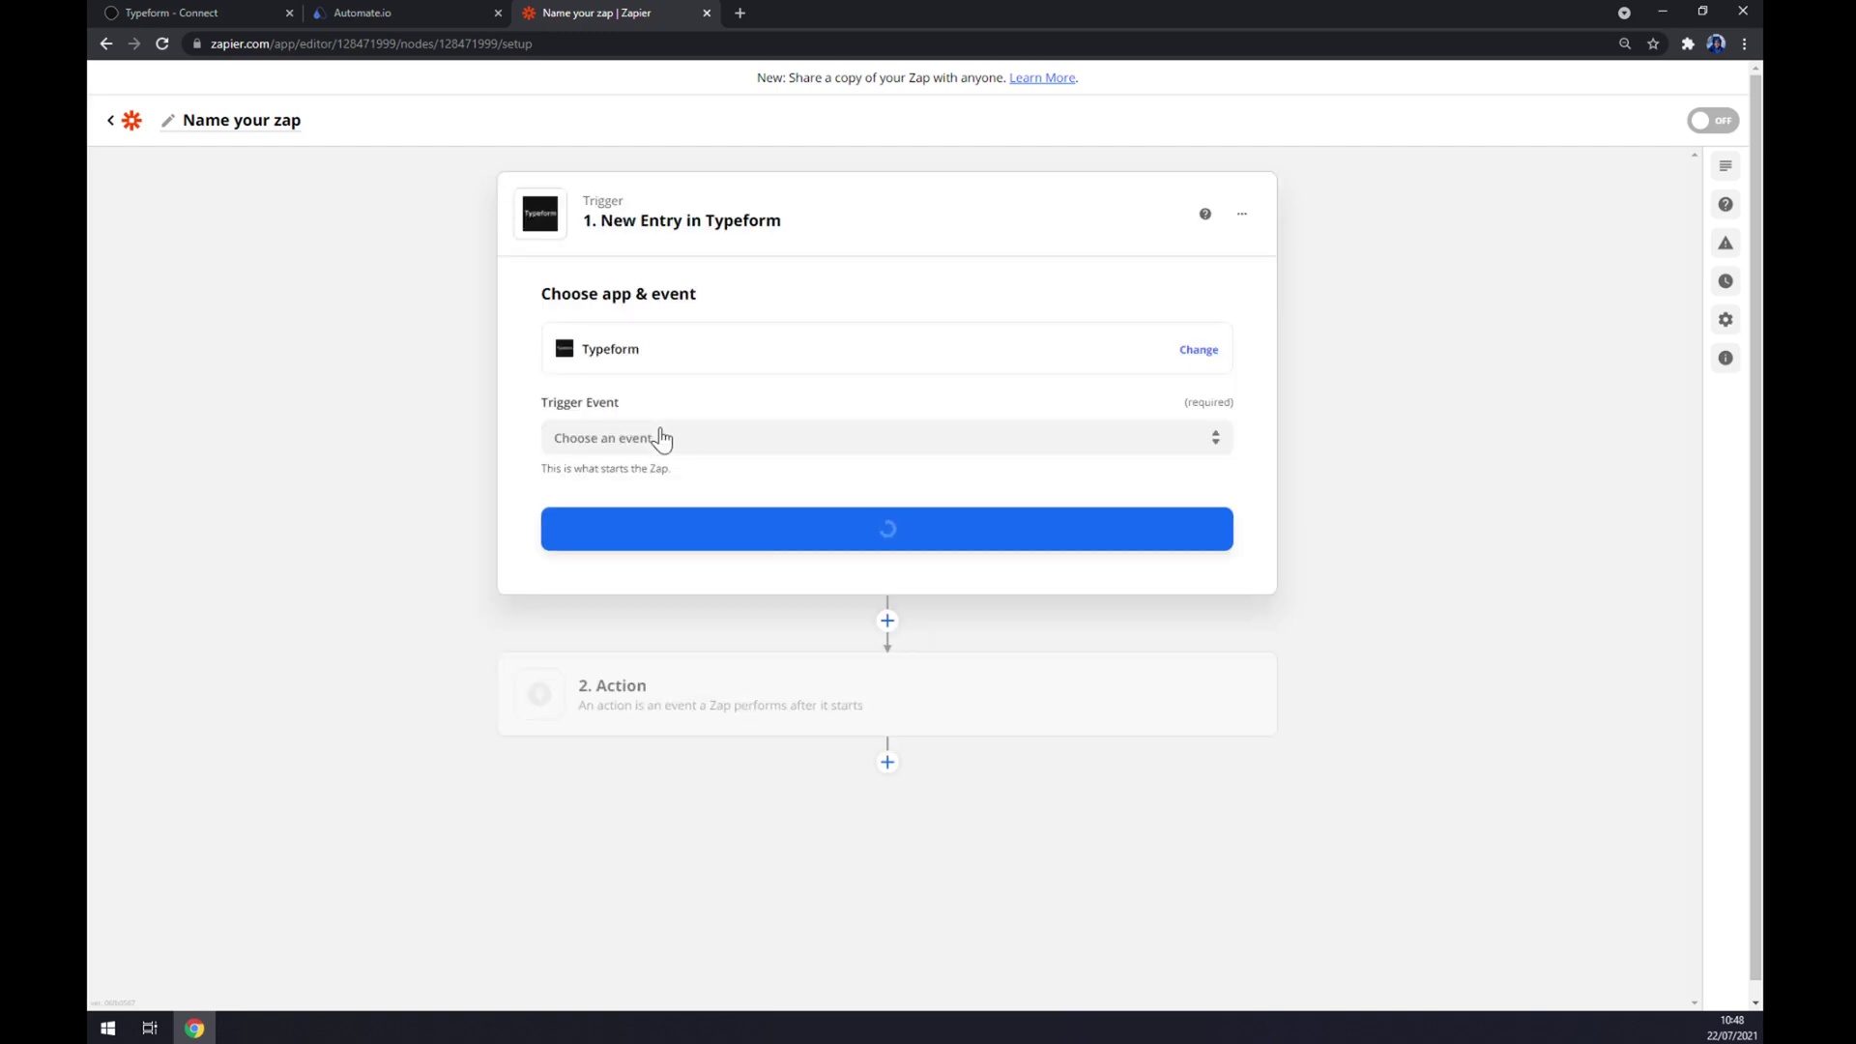
pyautogui.click(657, 437)
pyautogui.click(668, 497)
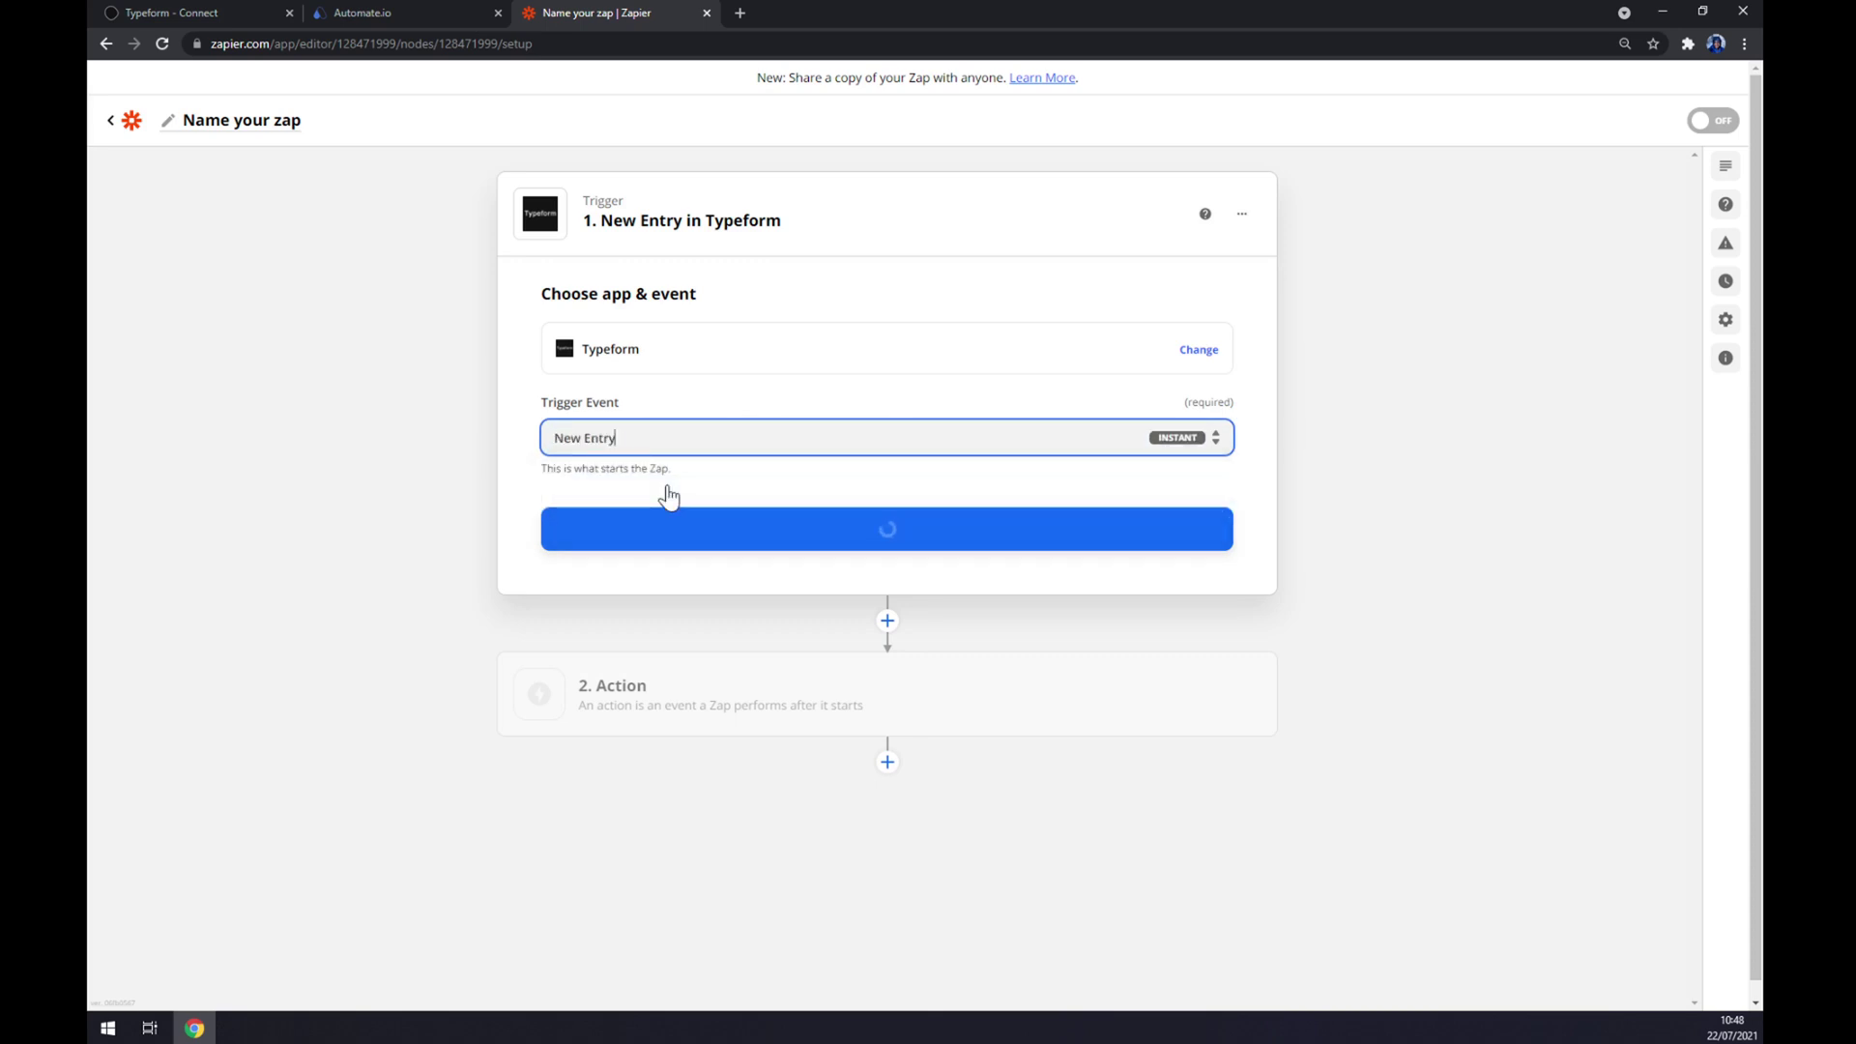
# Step: Use the connected Typeform account and the Typeform Test form for the trigger
pyautogui.click(750, 532)
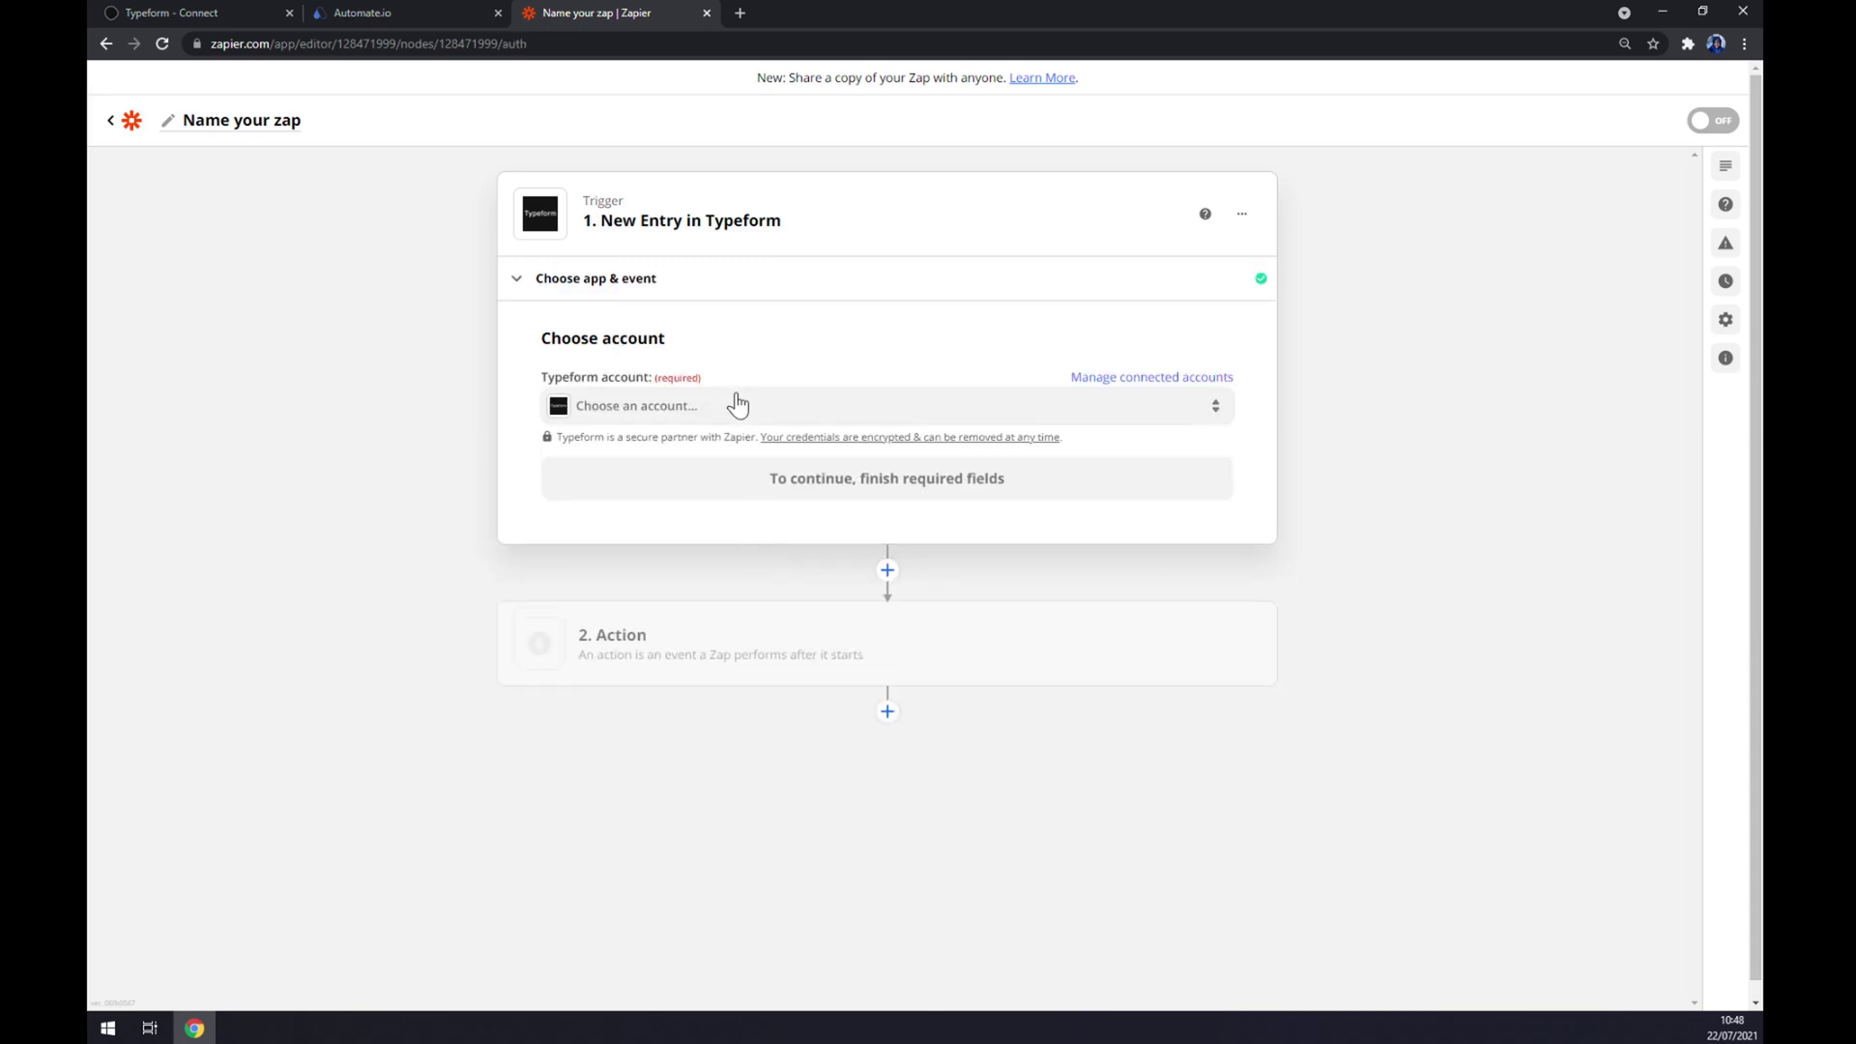
pyautogui.click(736, 405)
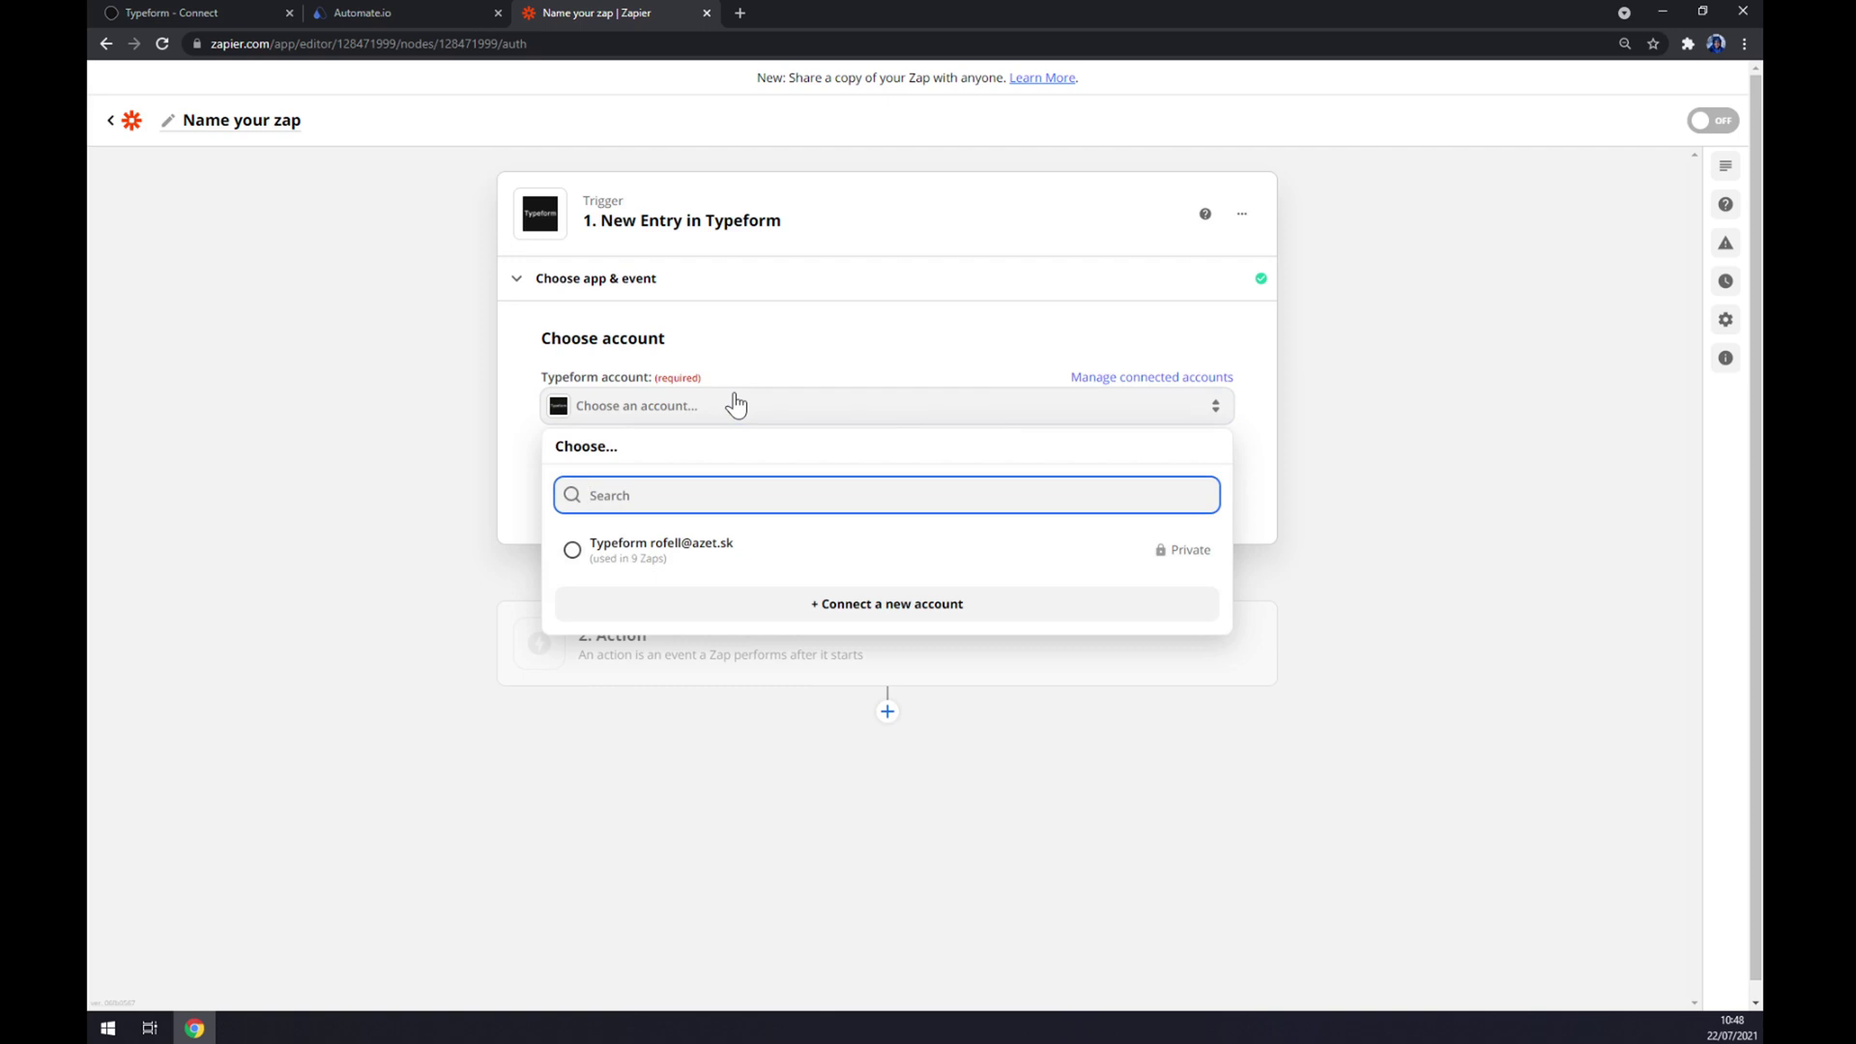
pyautogui.click(725, 559)
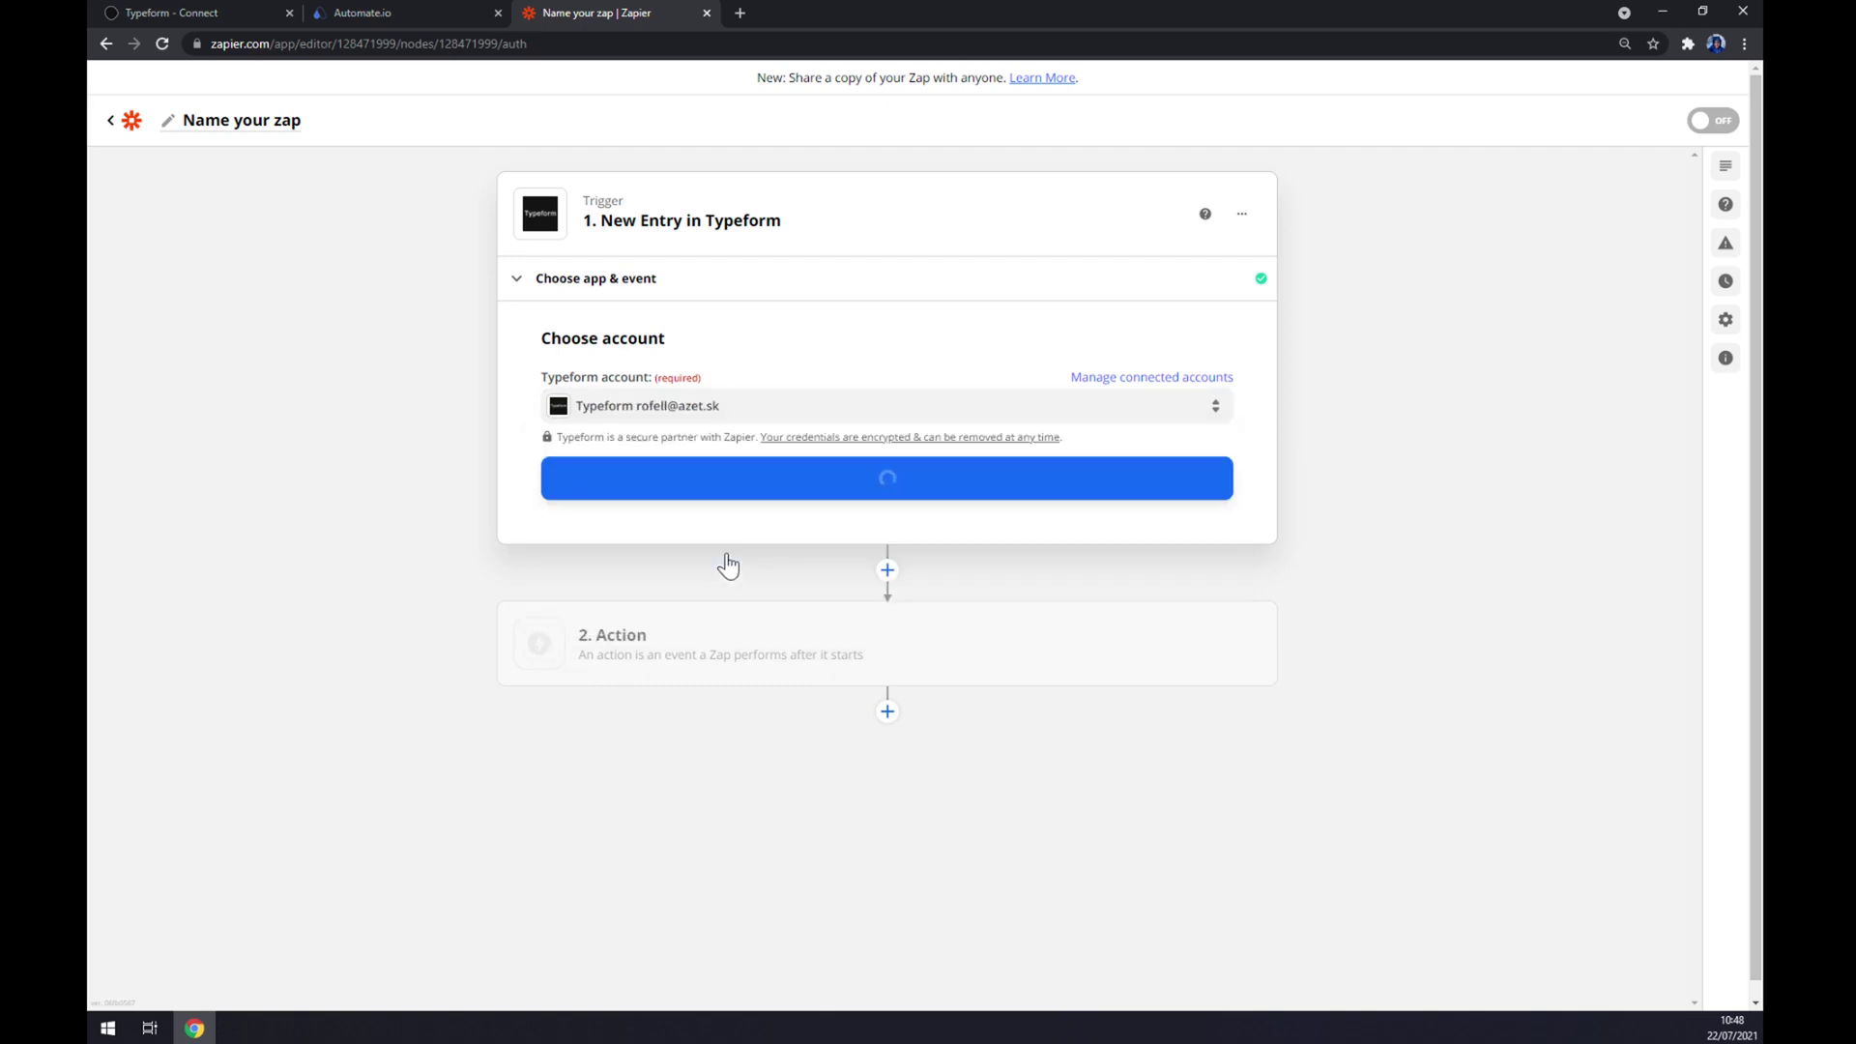
pyautogui.click(815, 500)
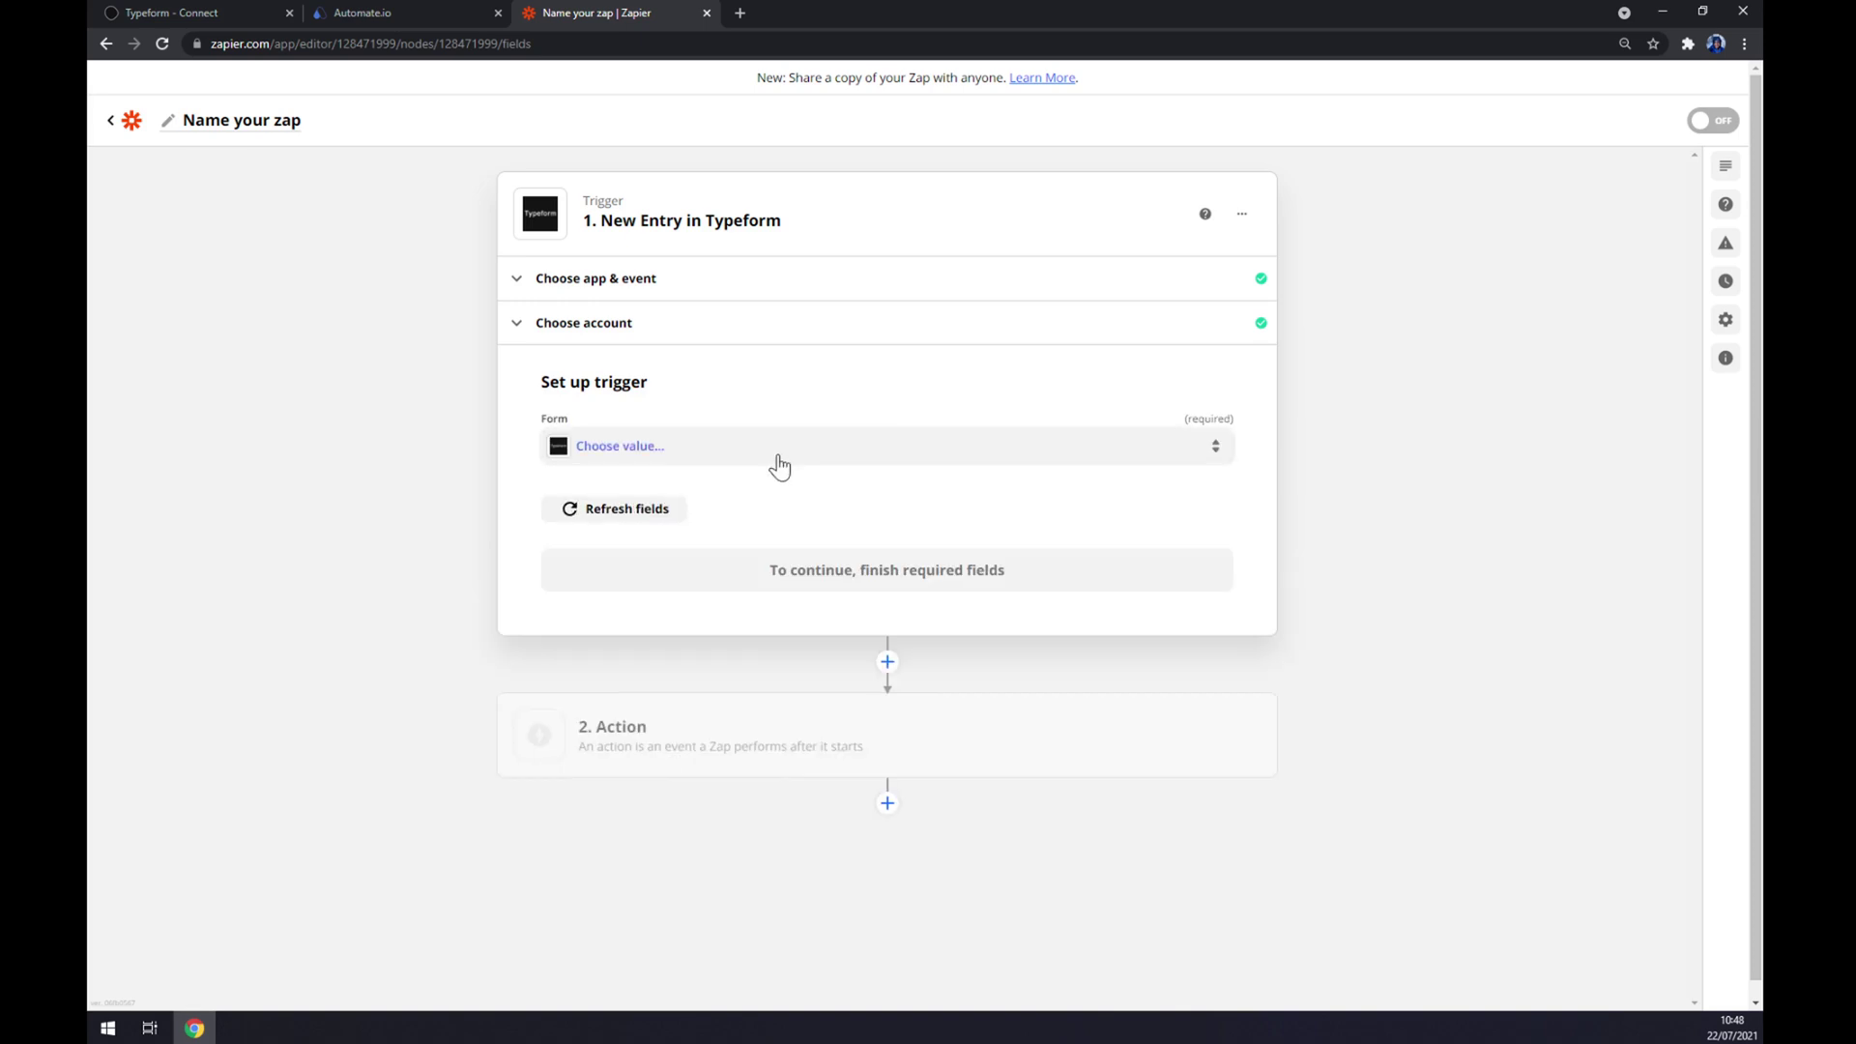
pyautogui.click(778, 465)
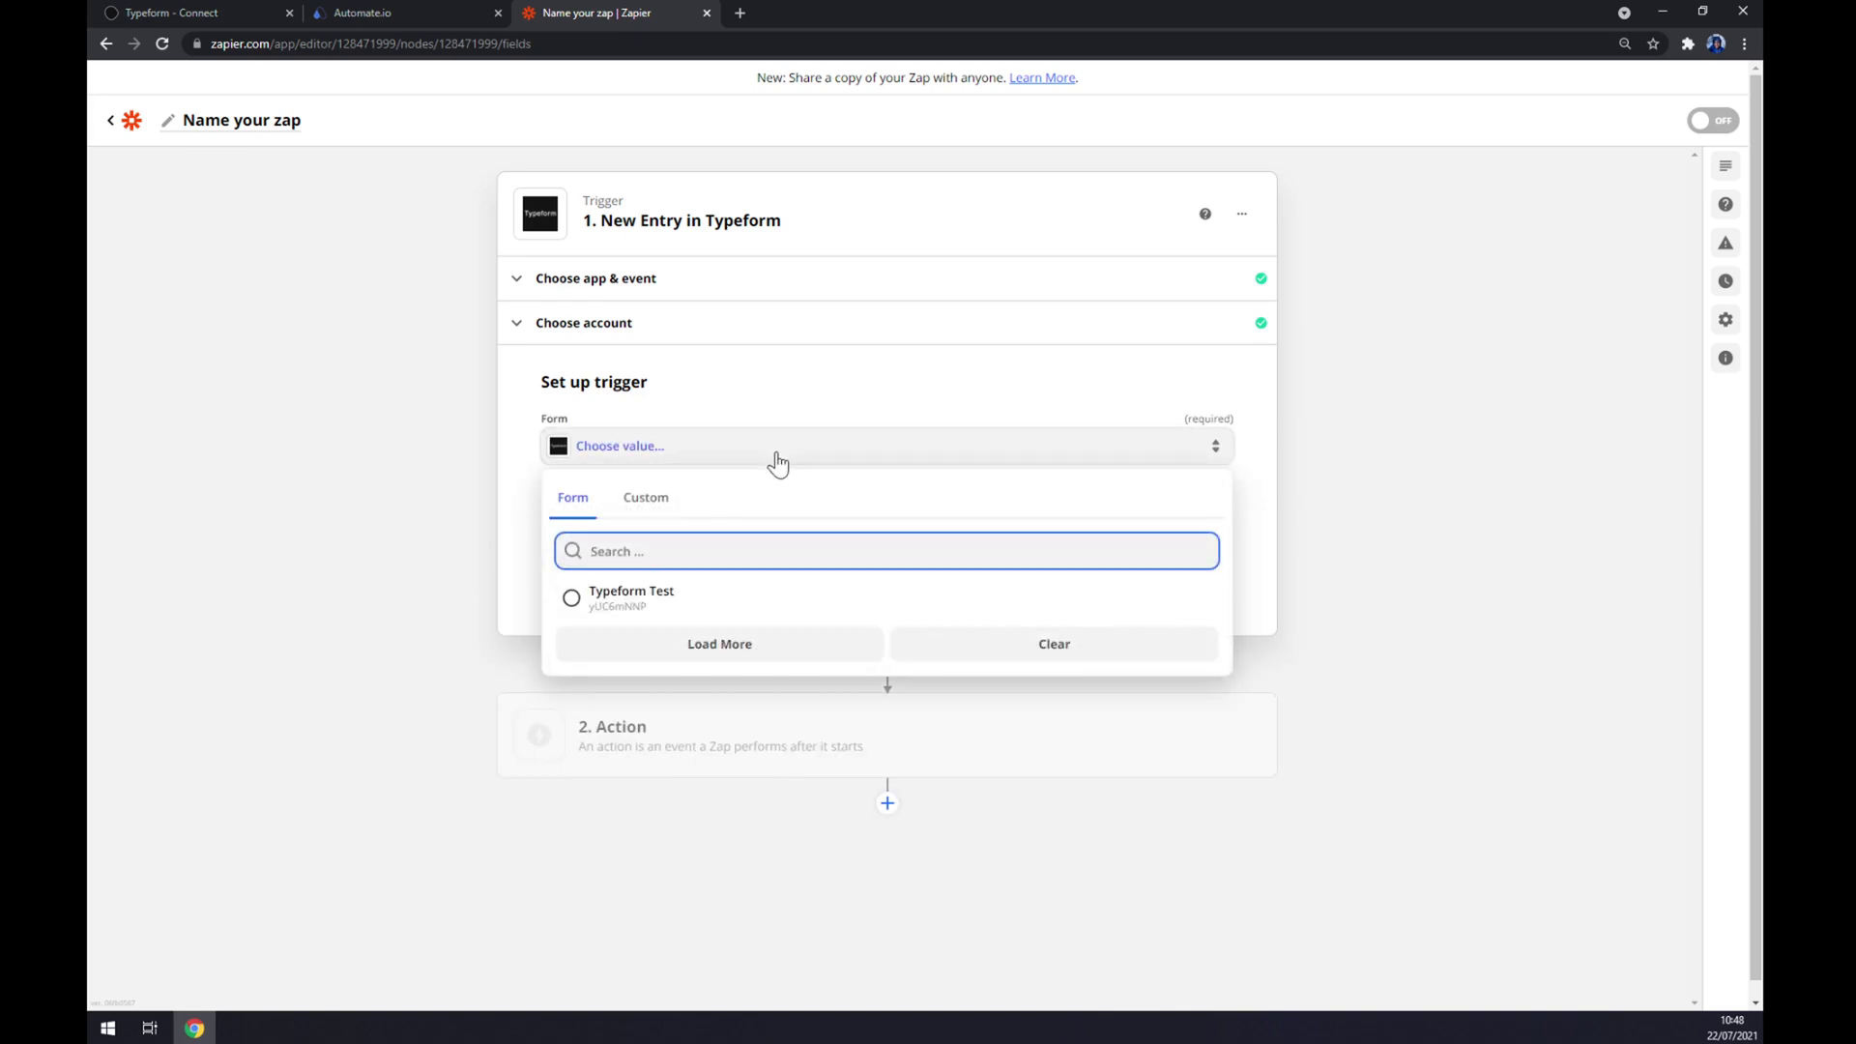
pyautogui.click(679, 601)
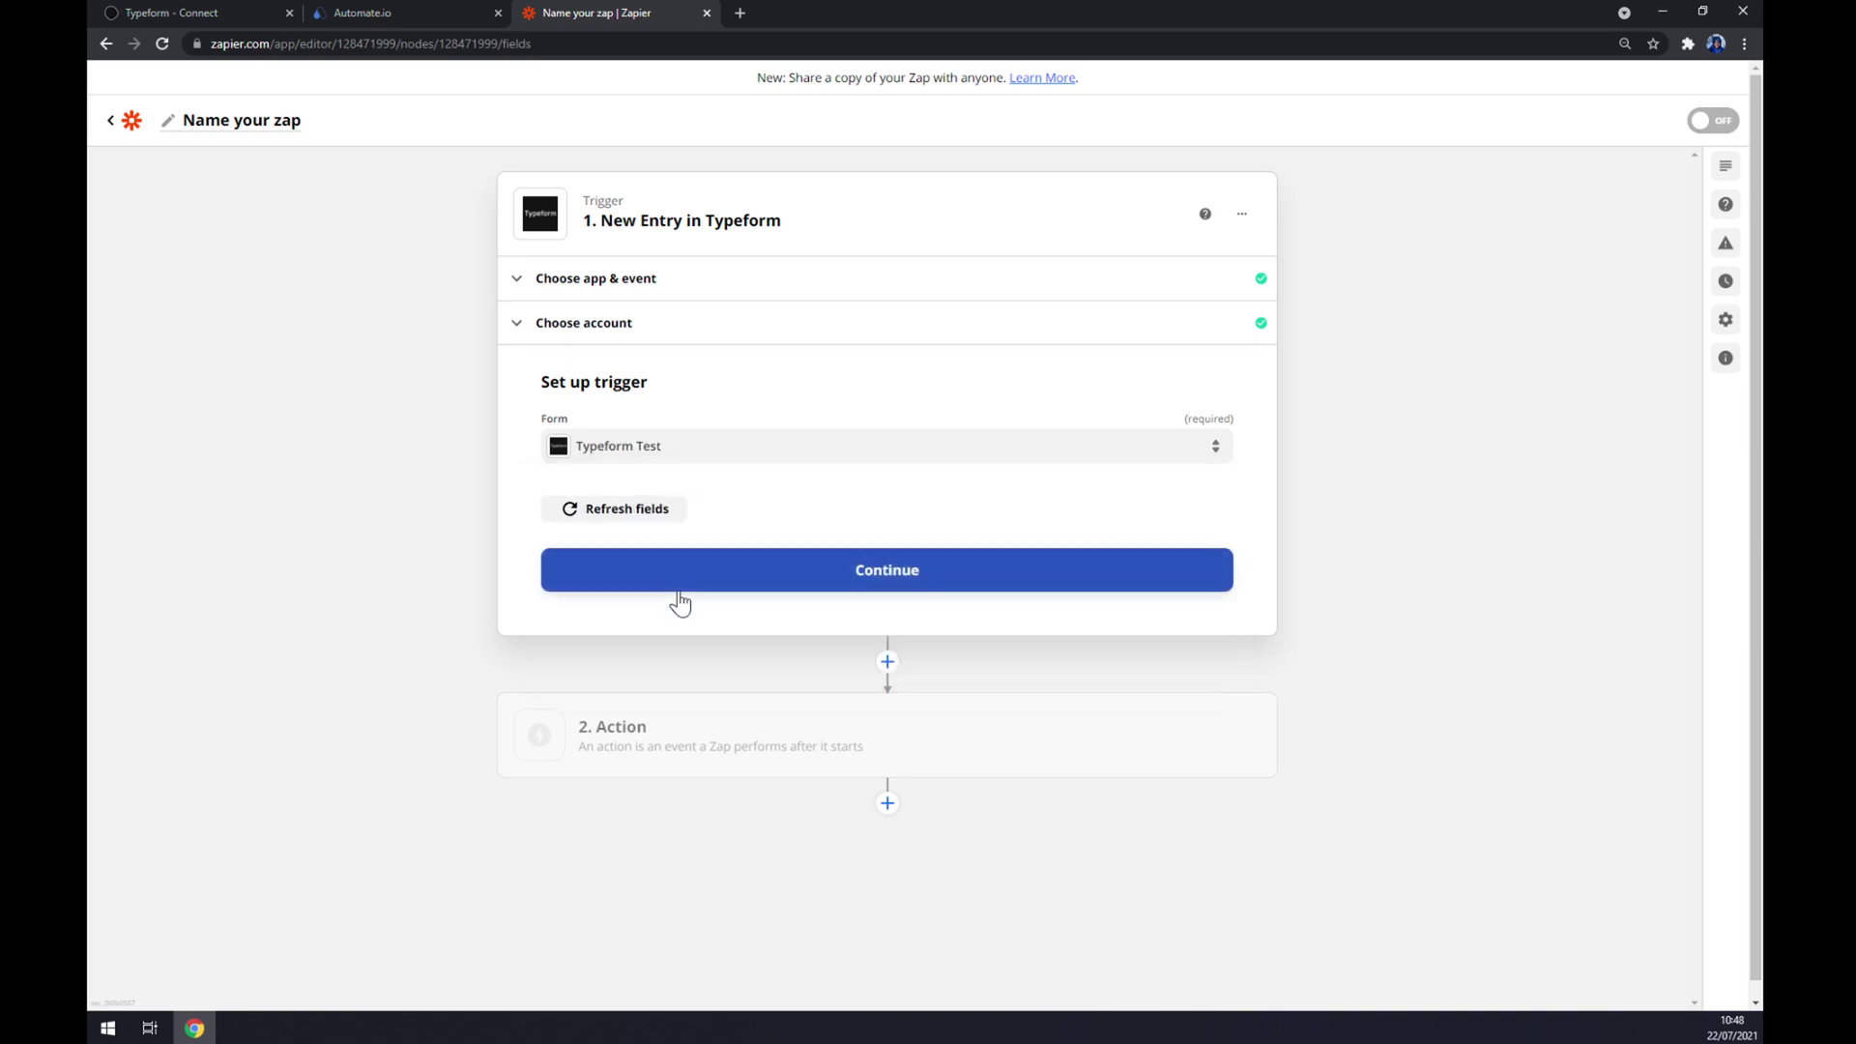
pyautogui.click(684, 588)
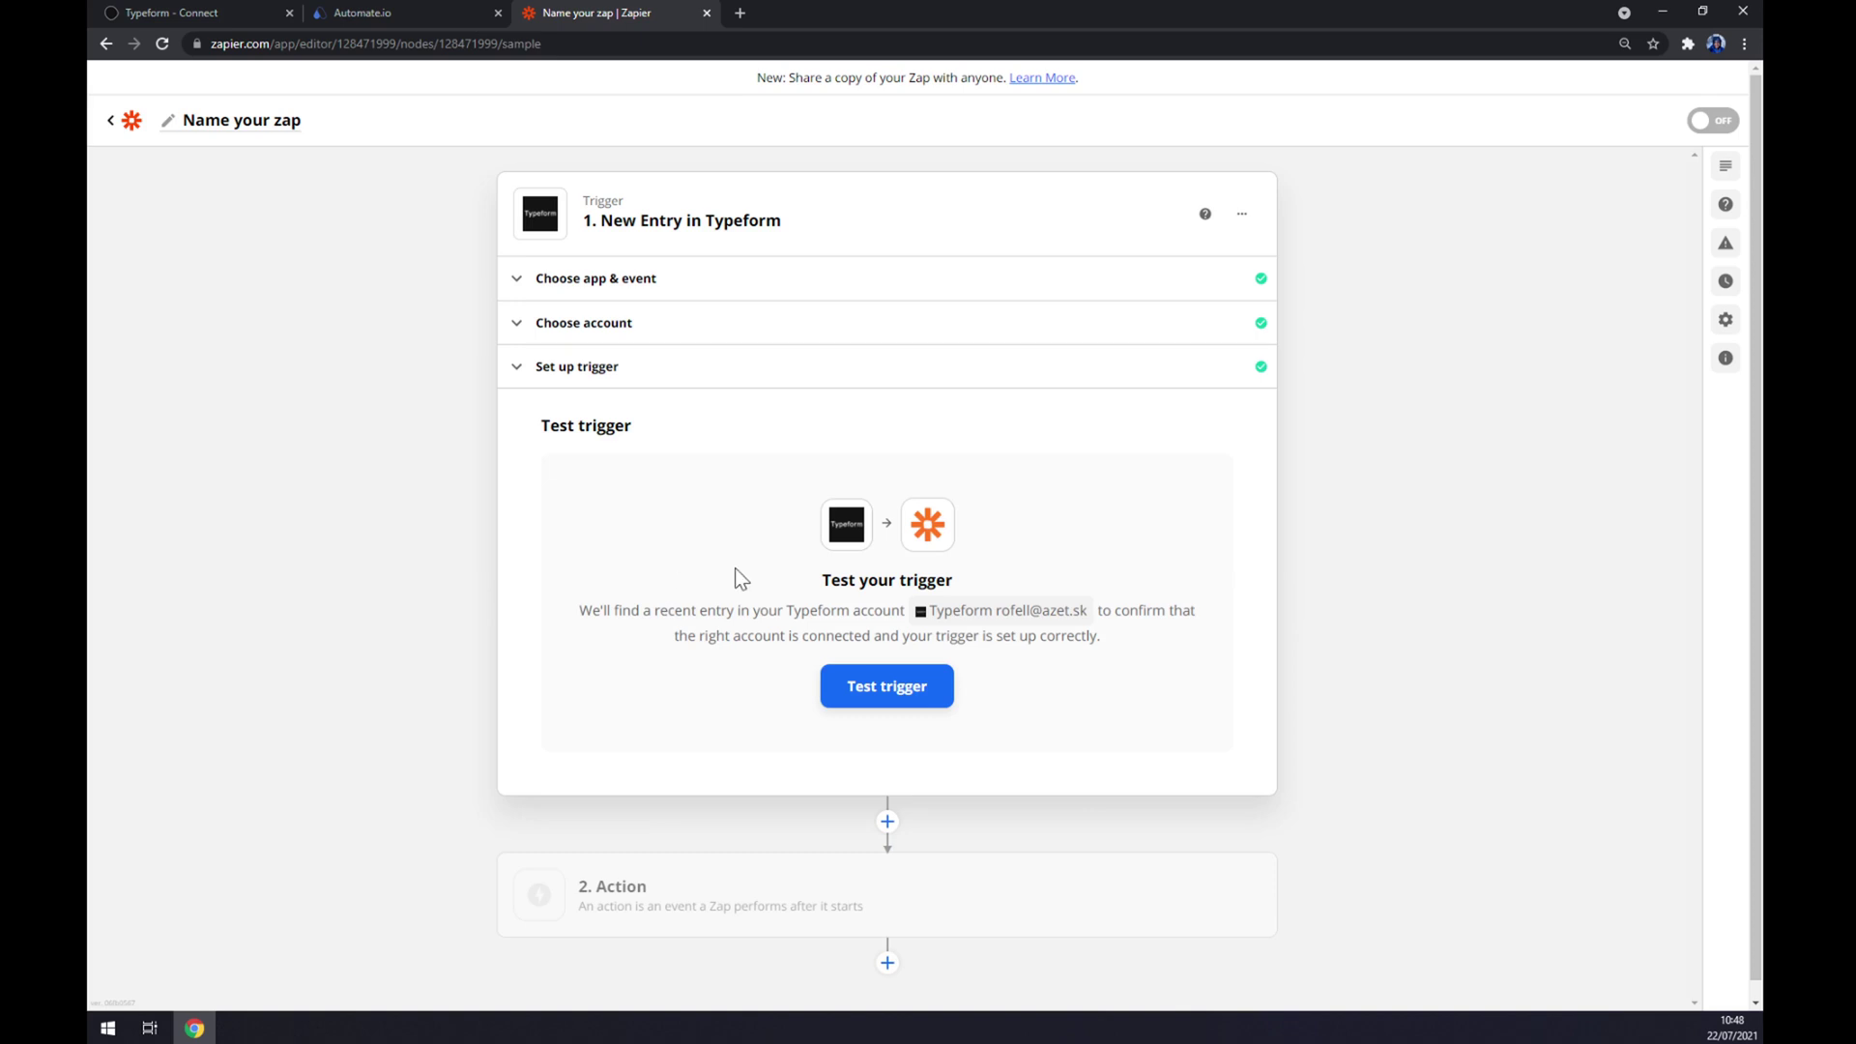
# Step: Make the action step Mailchimp's Add/Update Subscriber event and continue to account selection
pyautogui.click(634, 905)
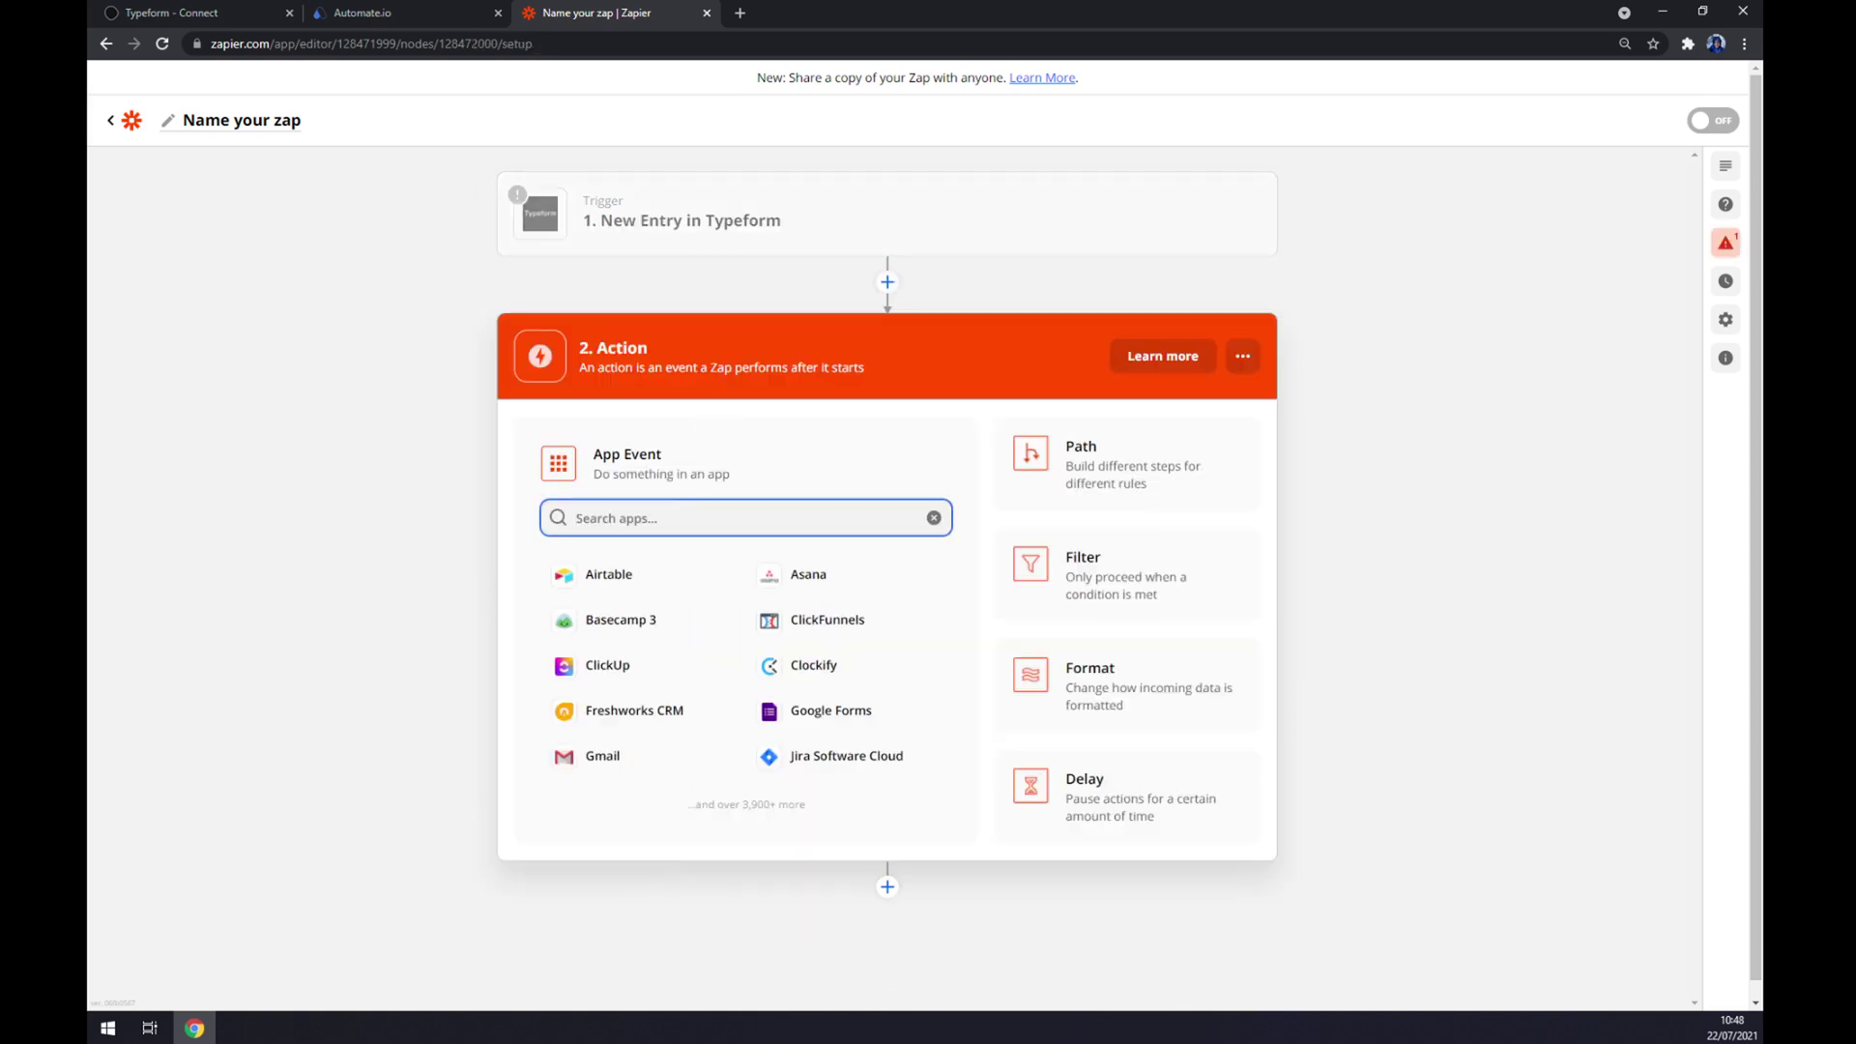
pyautogui.write('mailc')
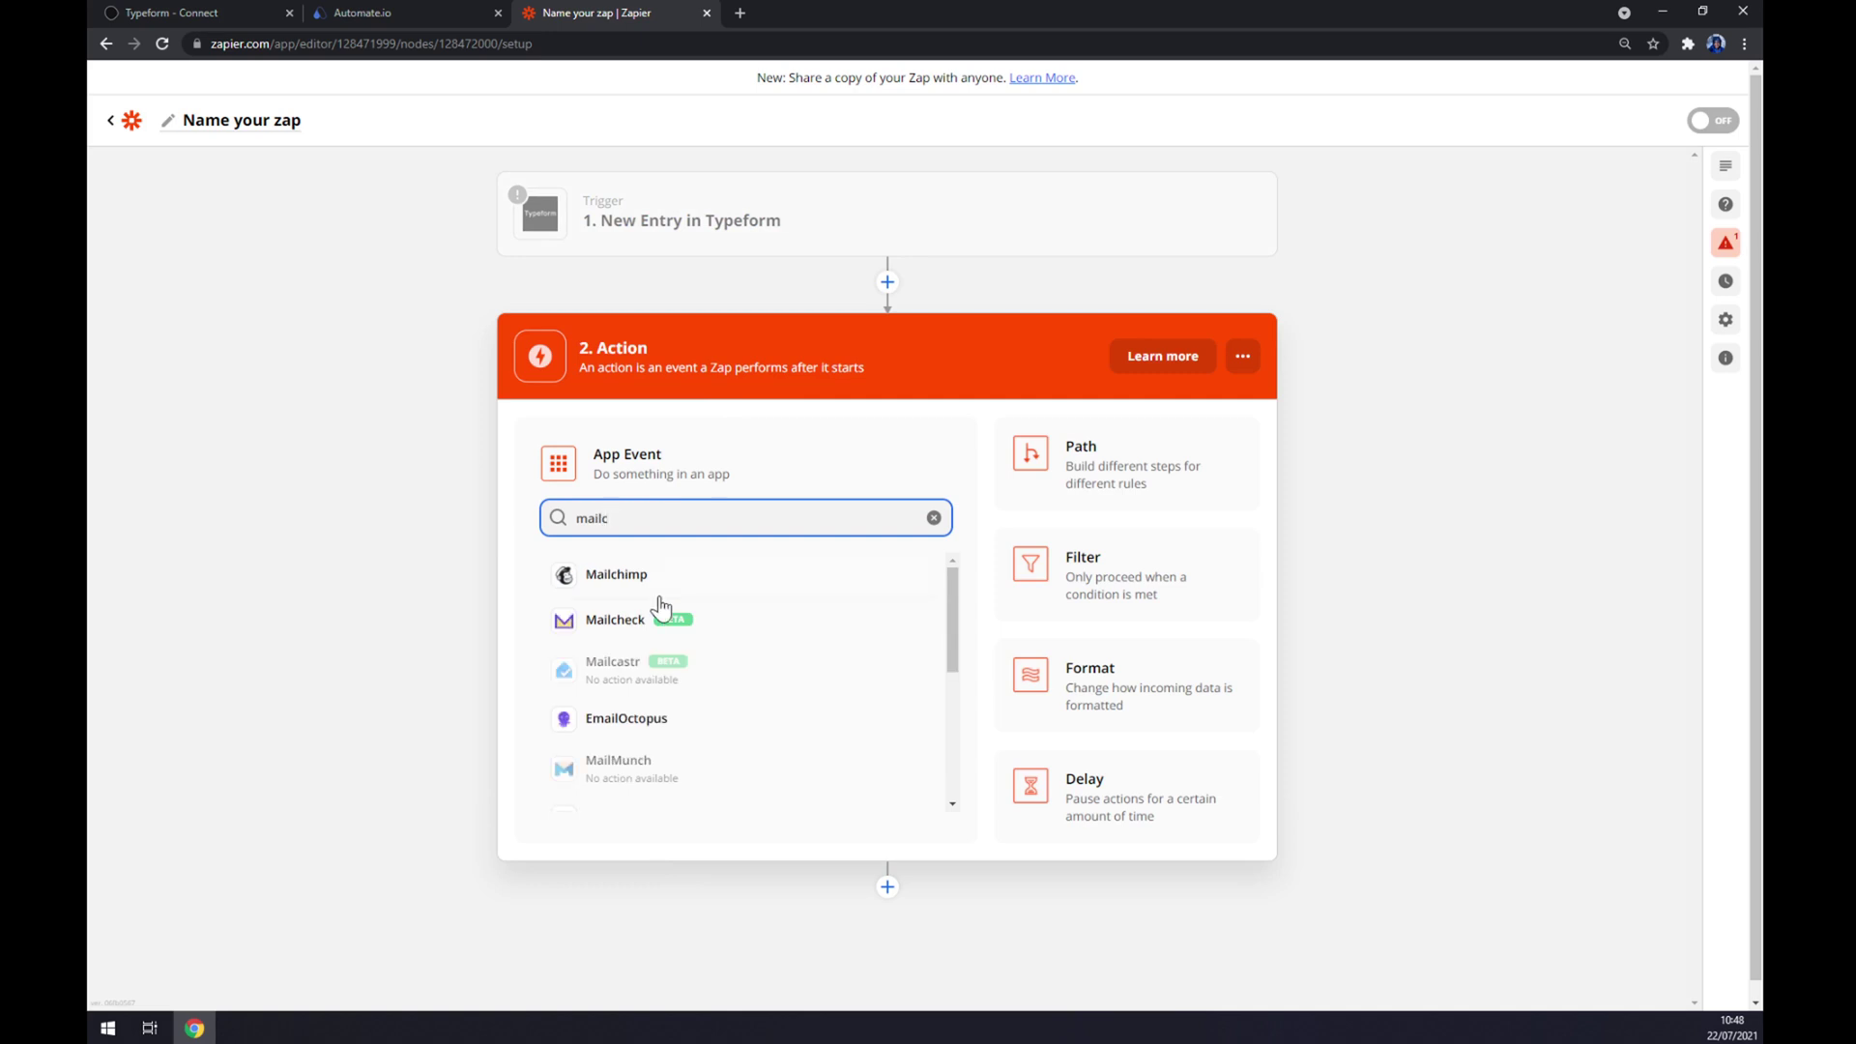
pyautogui.click(663, 581)
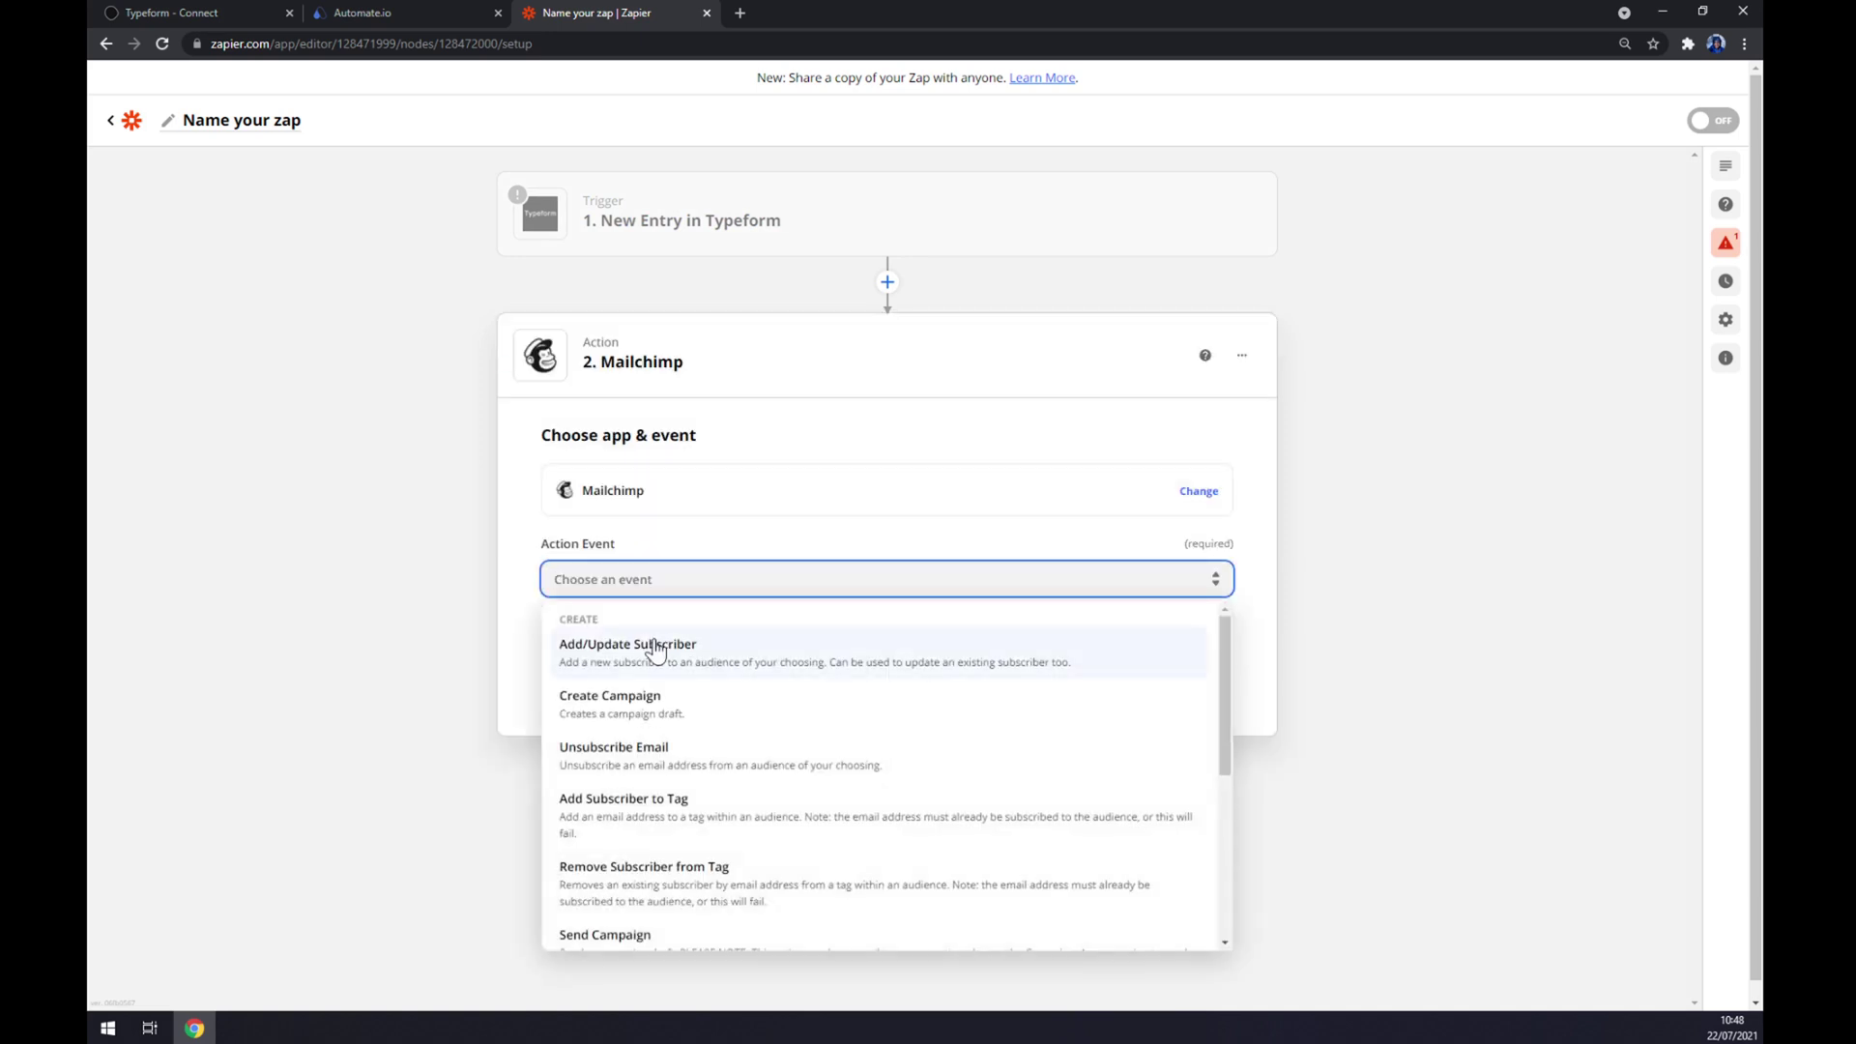
pyautogui.click(651, 645)
pyautogui.click(823, 667)
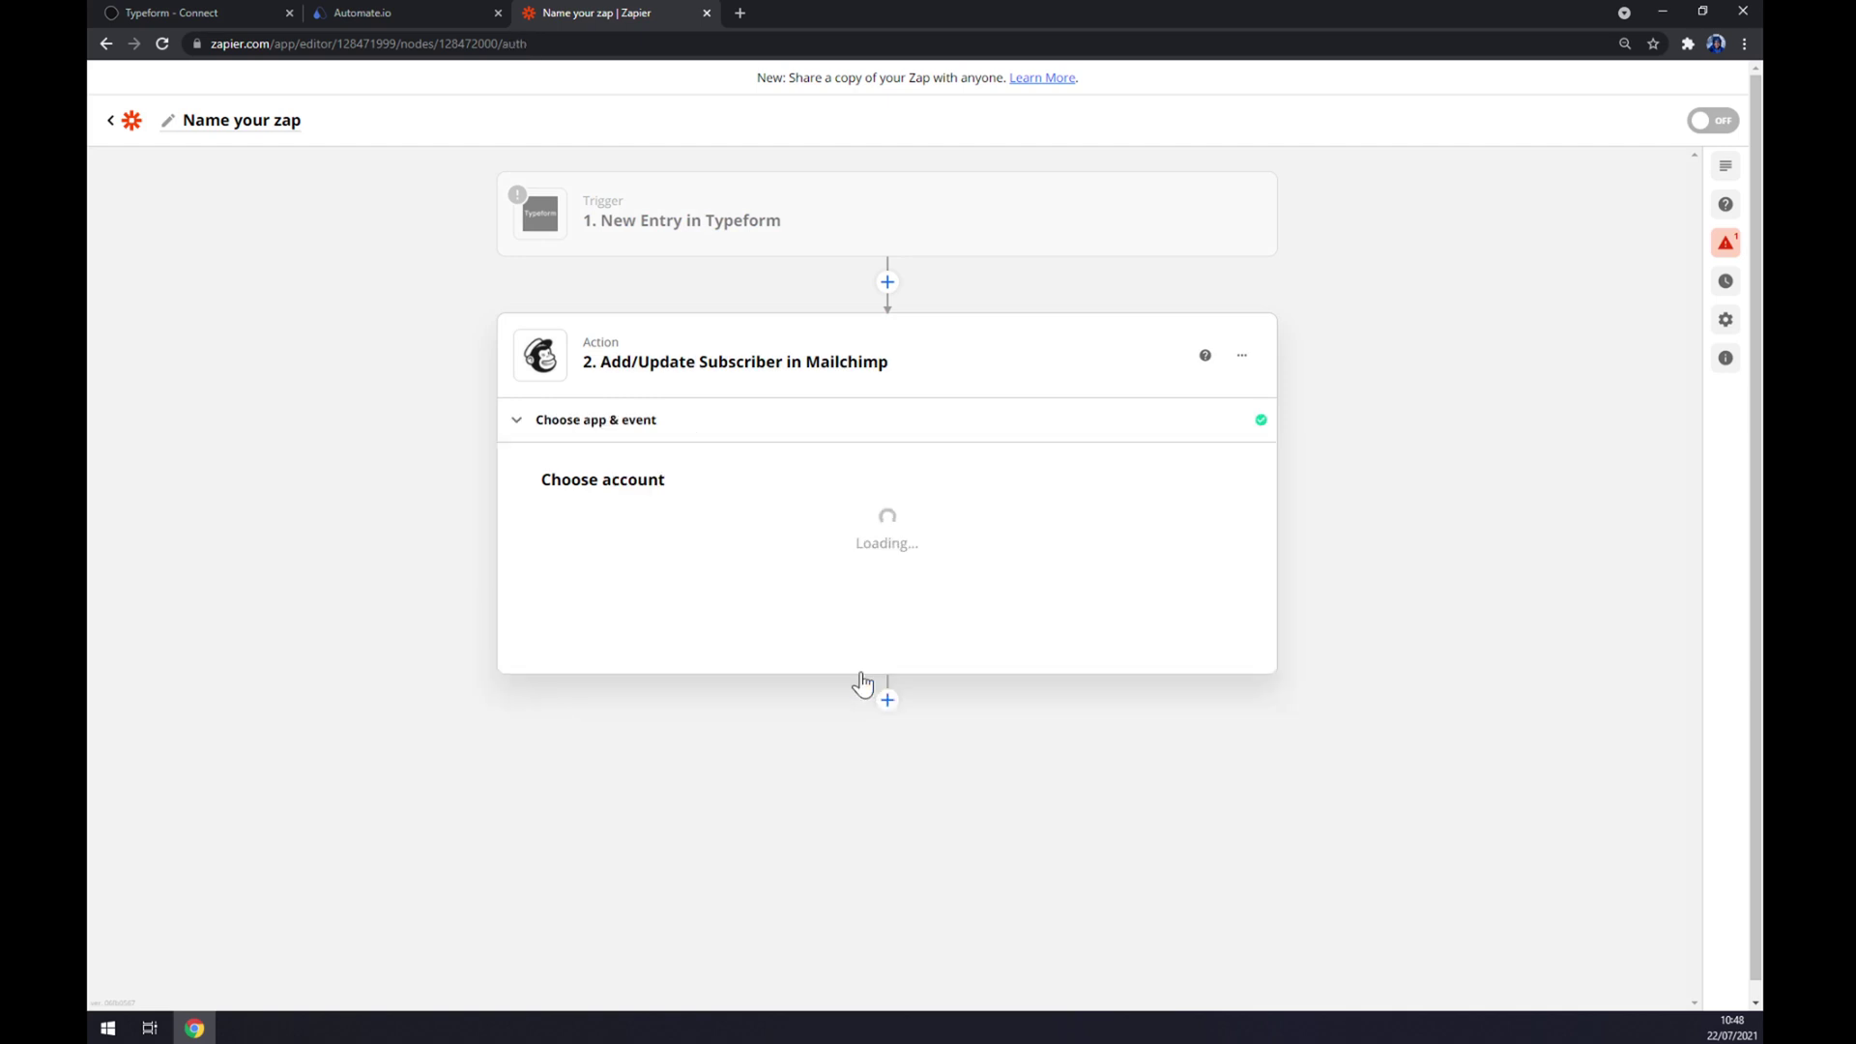